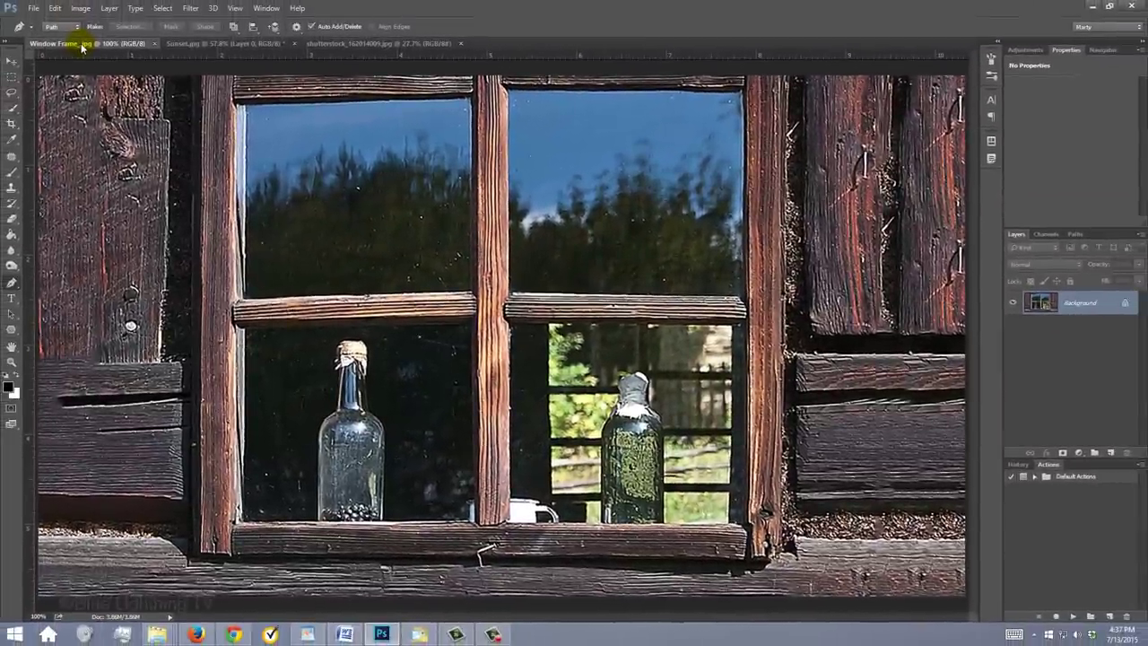
Step: View the Sunset.jpg photo, then switch to the man's portrait shutterstock_162014009.jpg
left_click(219, 44)
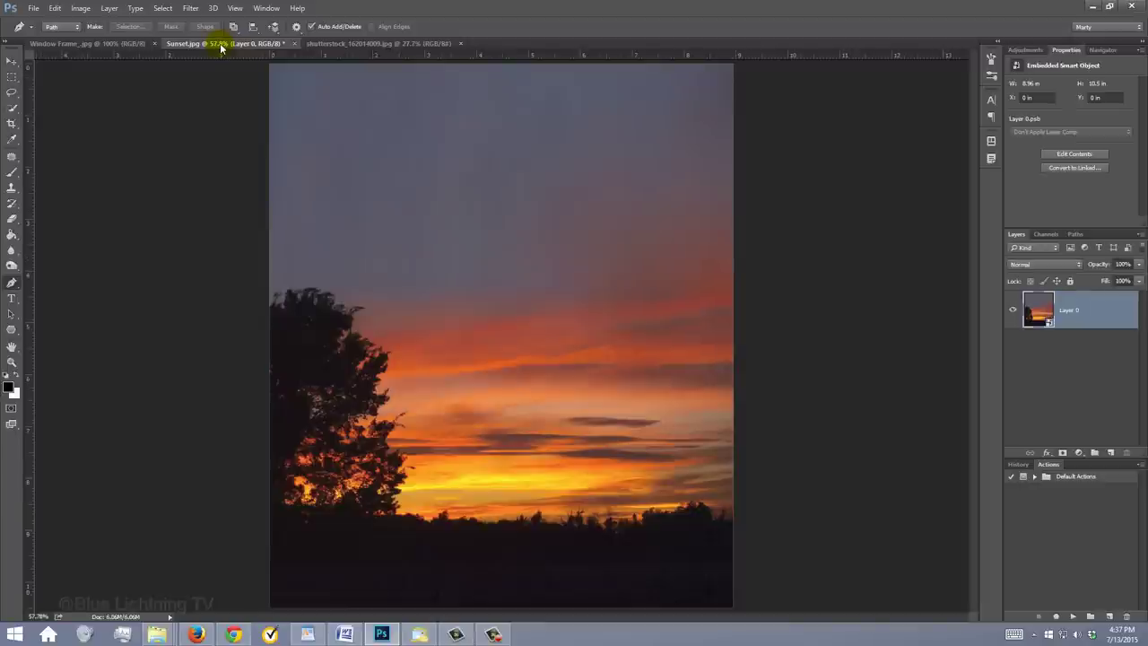
left_click(364, 45)
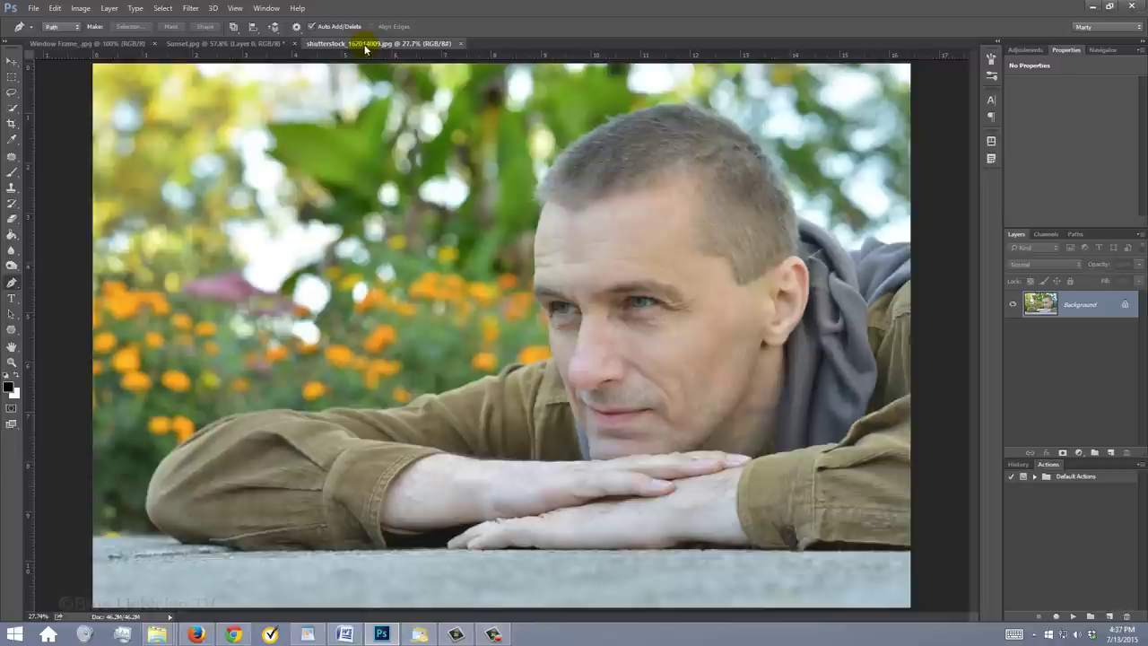
Step: Return to Window Frame.jpg and zoom in on the upper-left pane's top corner
left_click(97, 45)
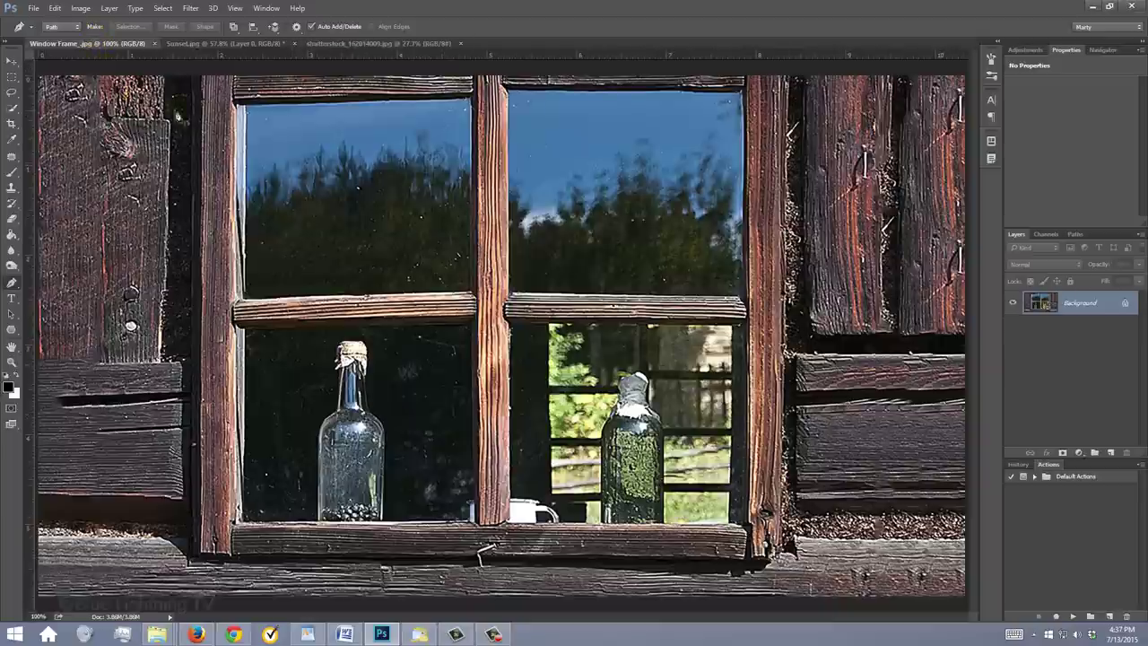
key("z")
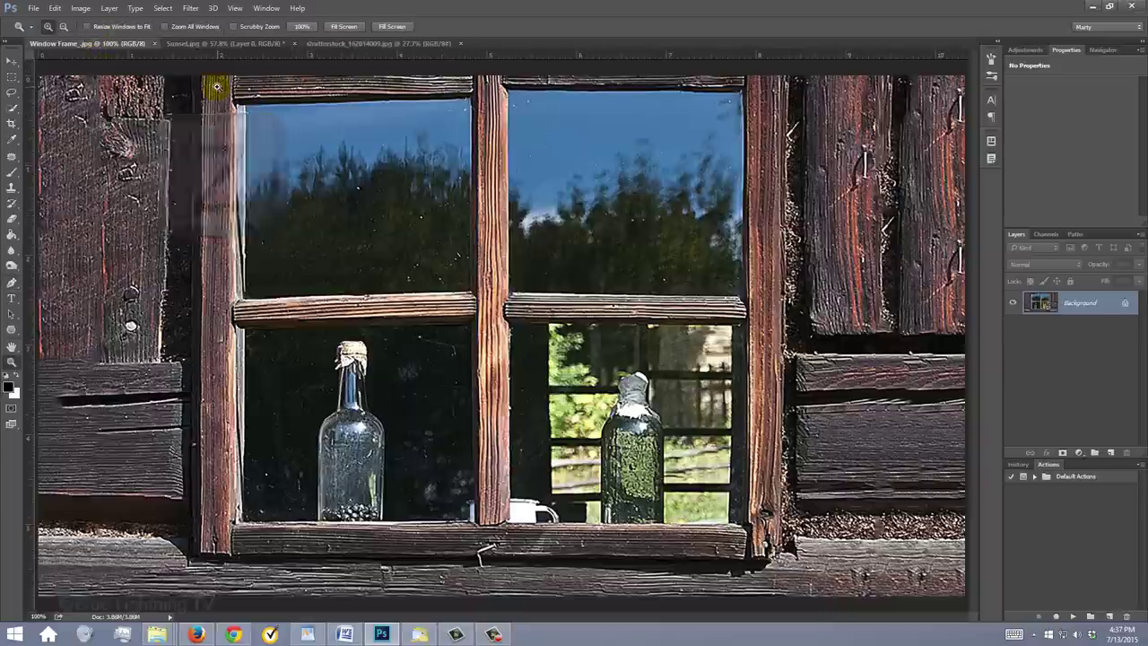
left_click_drag(216, 86, 516, 327)
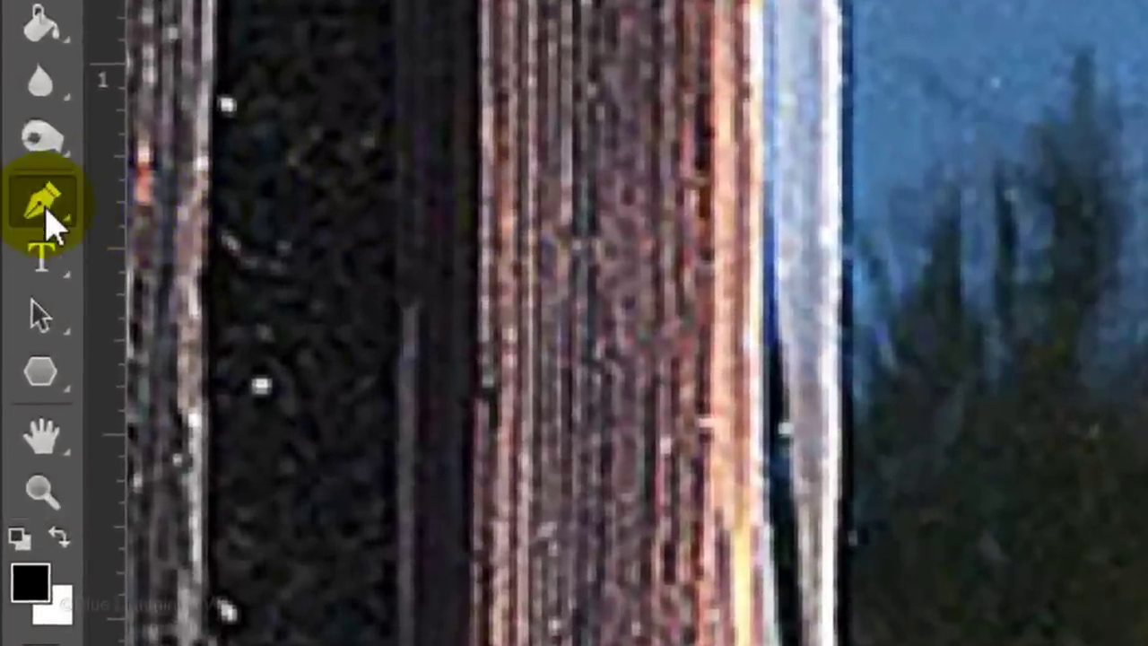
Step: Trace a closed Pen Tool path through the four inner corners of the upper-left glass pane
left_click(13, 285)
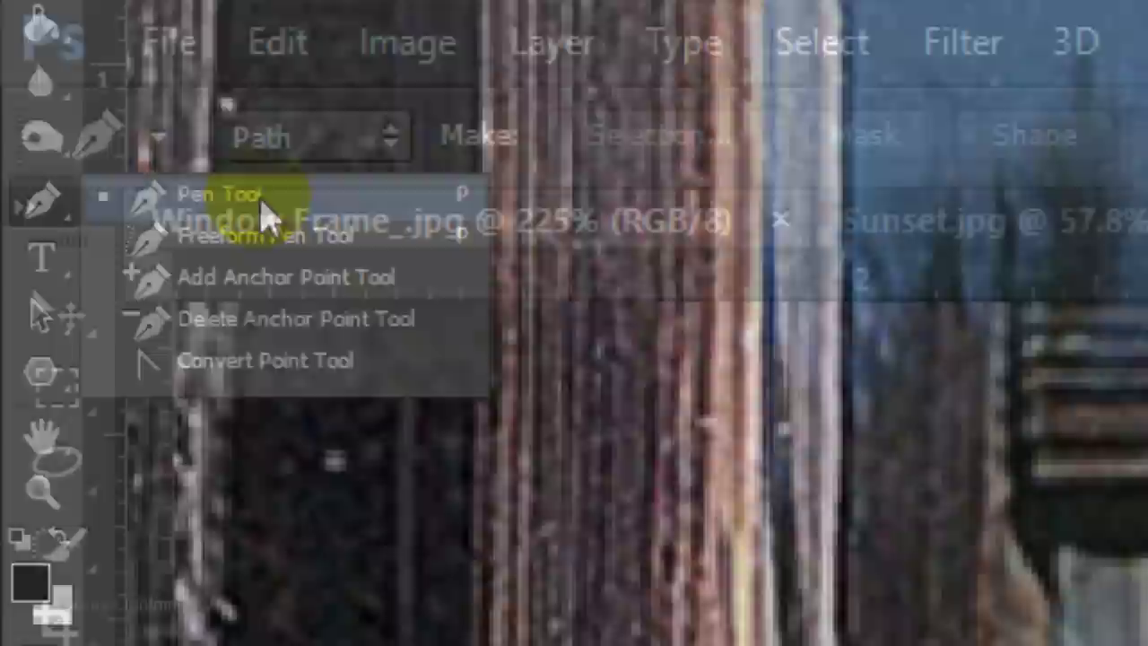
left_click(262, 202)
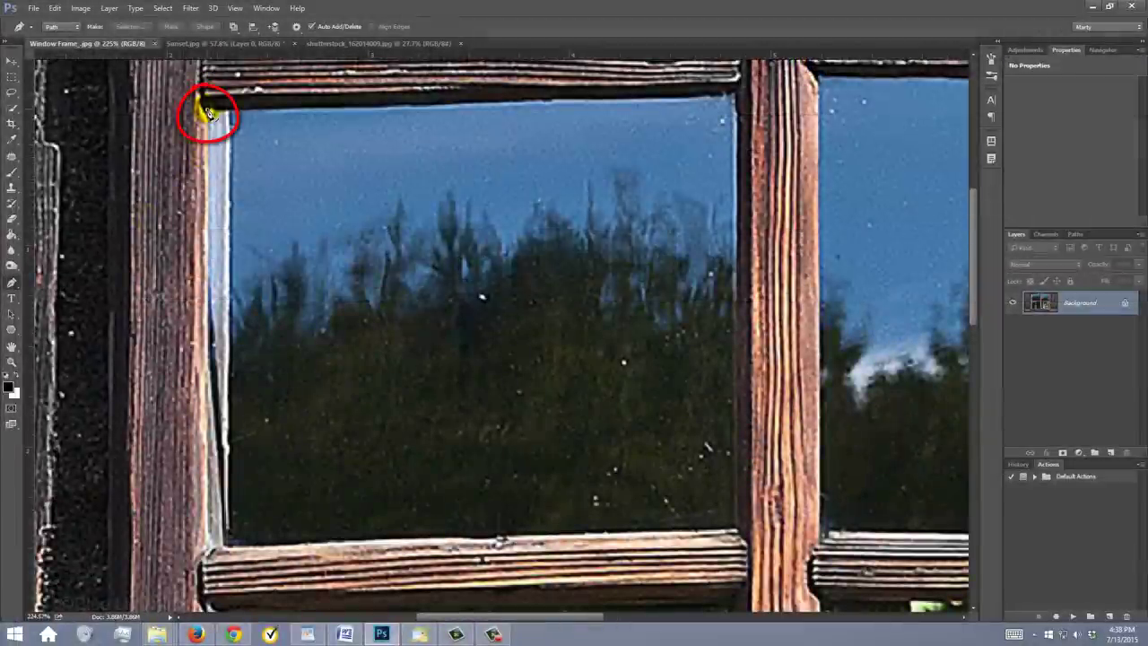
left_click(208, 113)
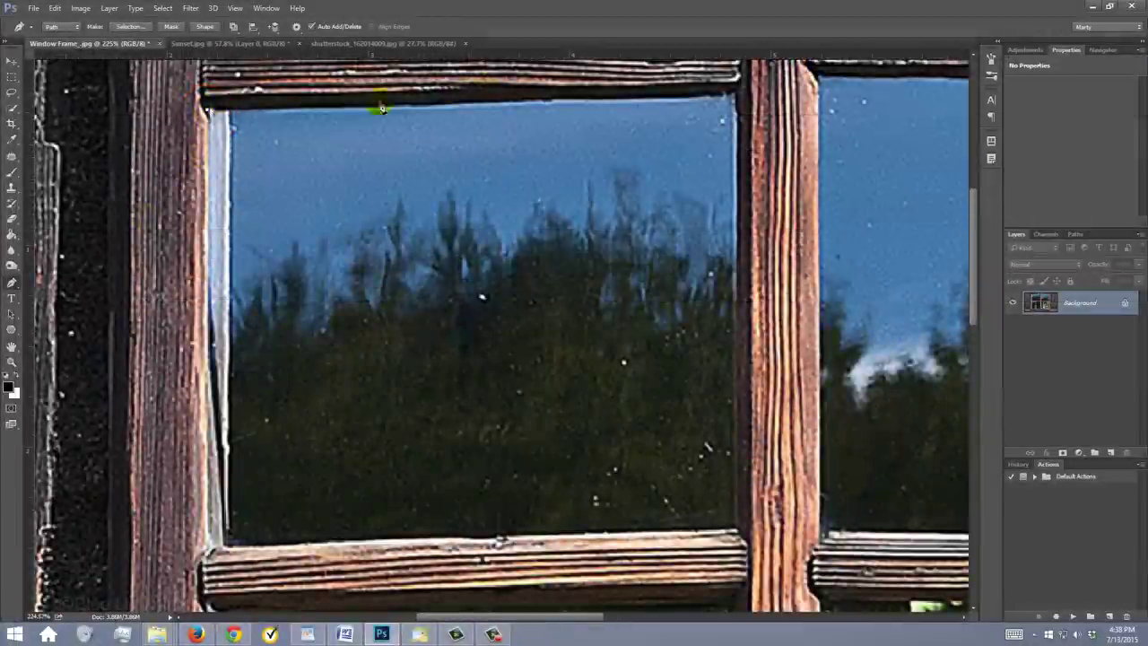
left_click(737, 97)
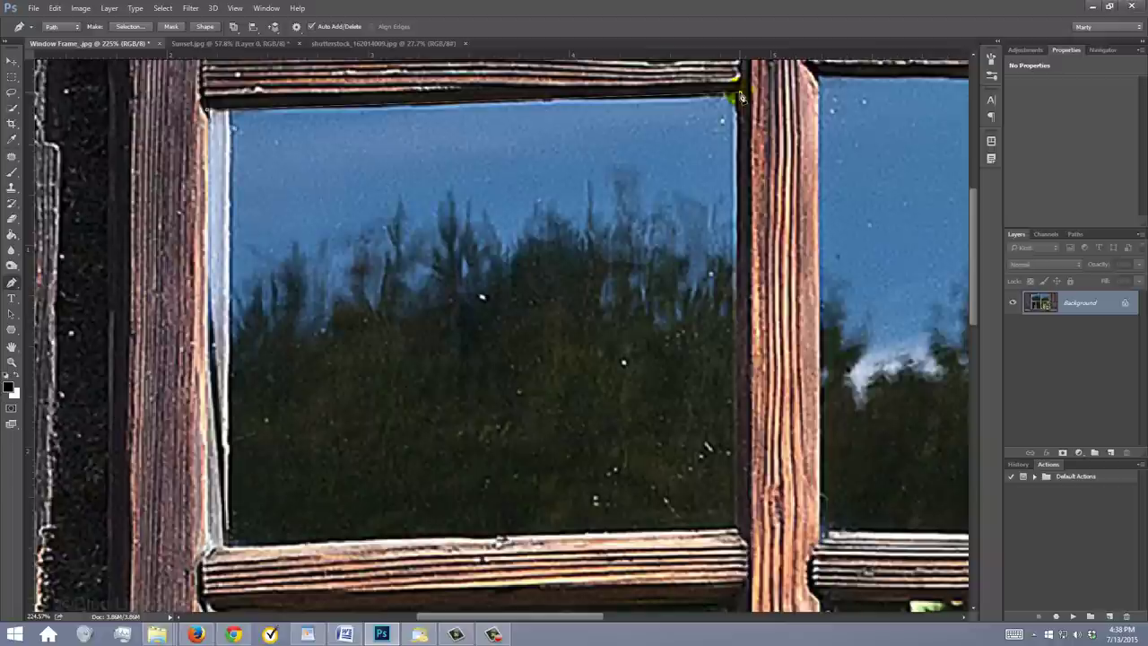
left_click(737, 535)
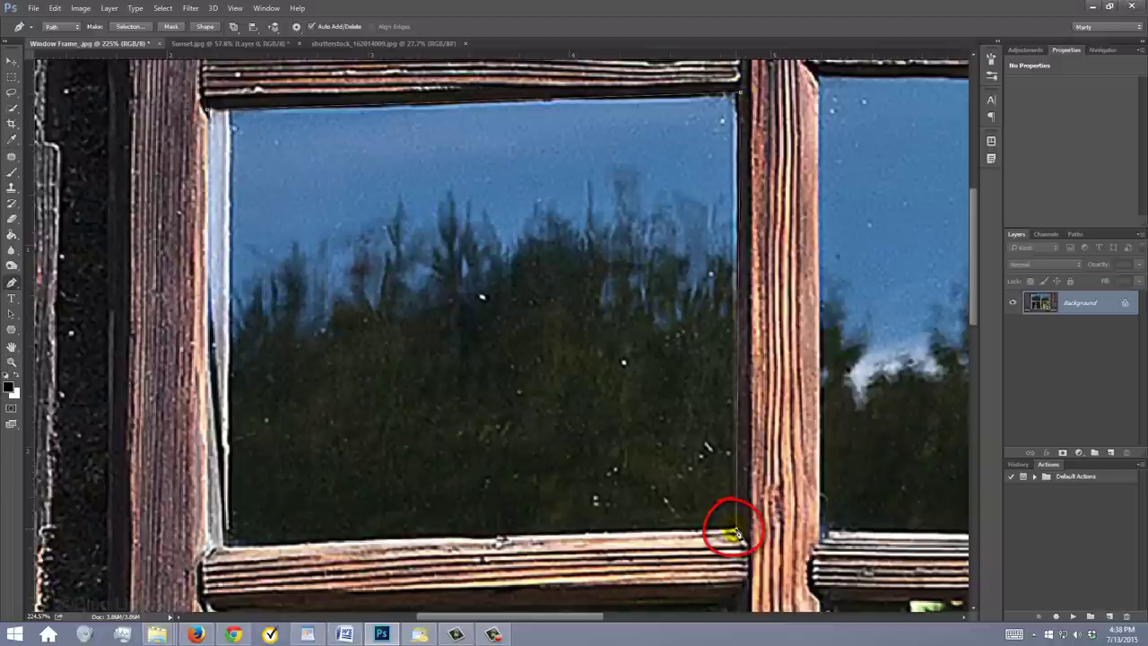
left_click(203, 546)
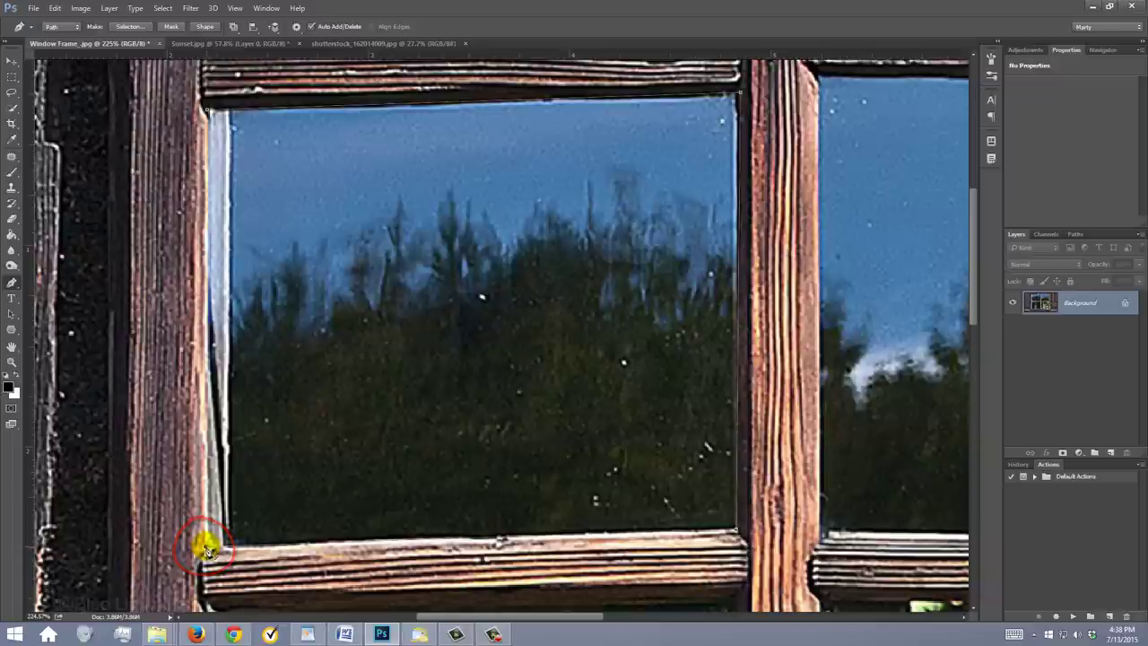
left_click(206, 109)
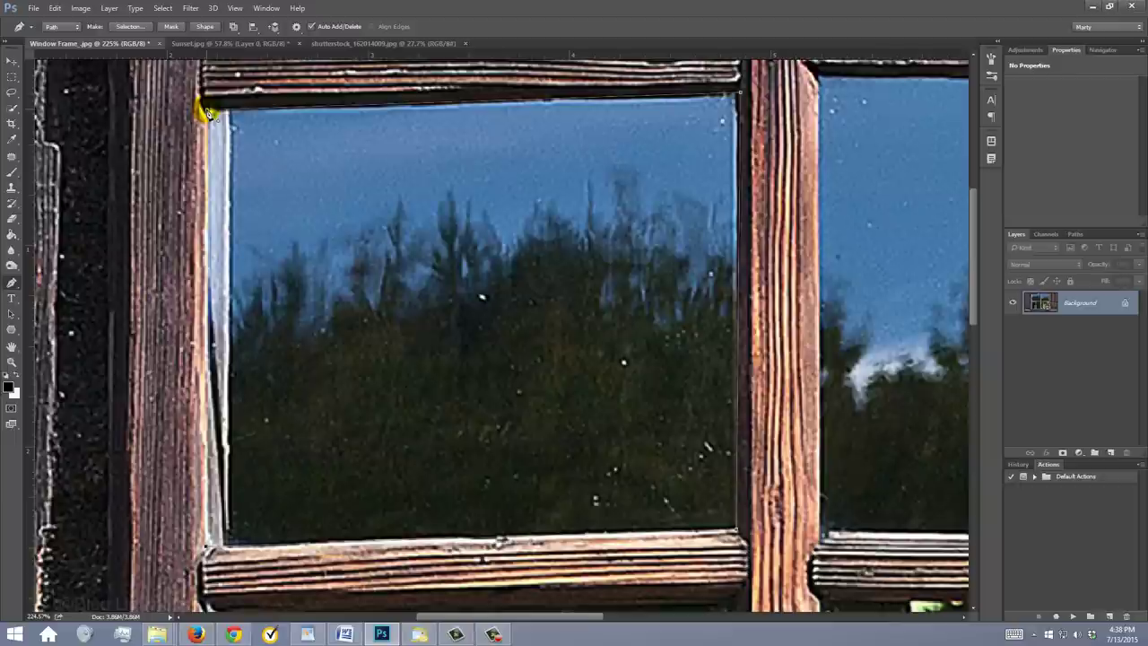
Step: Pan right and outline the upper-right pane's glass with a four-corner path
key("space")
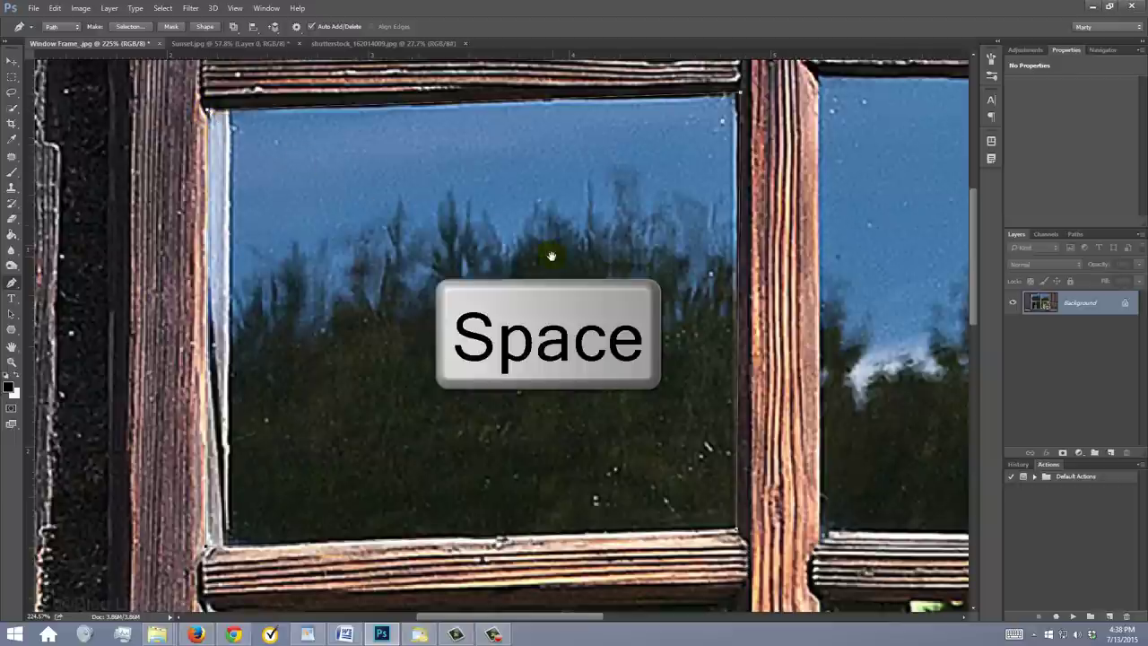
left_click_drag(546, 251, 57, 291)
left_click(321, 110)
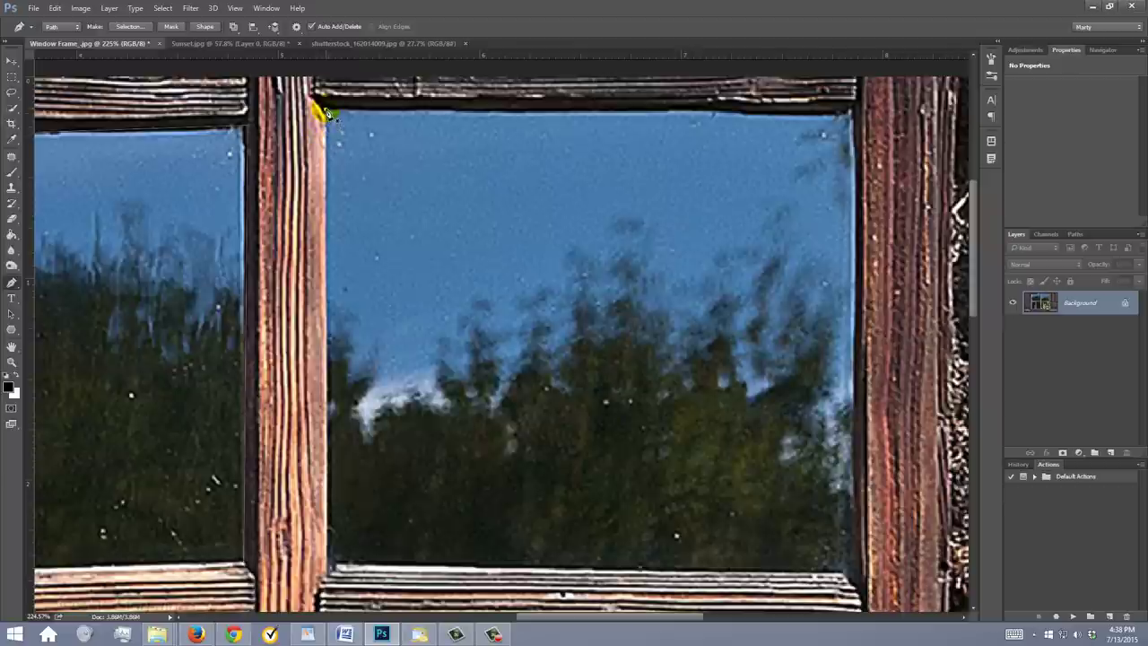
left_click(853, 110)
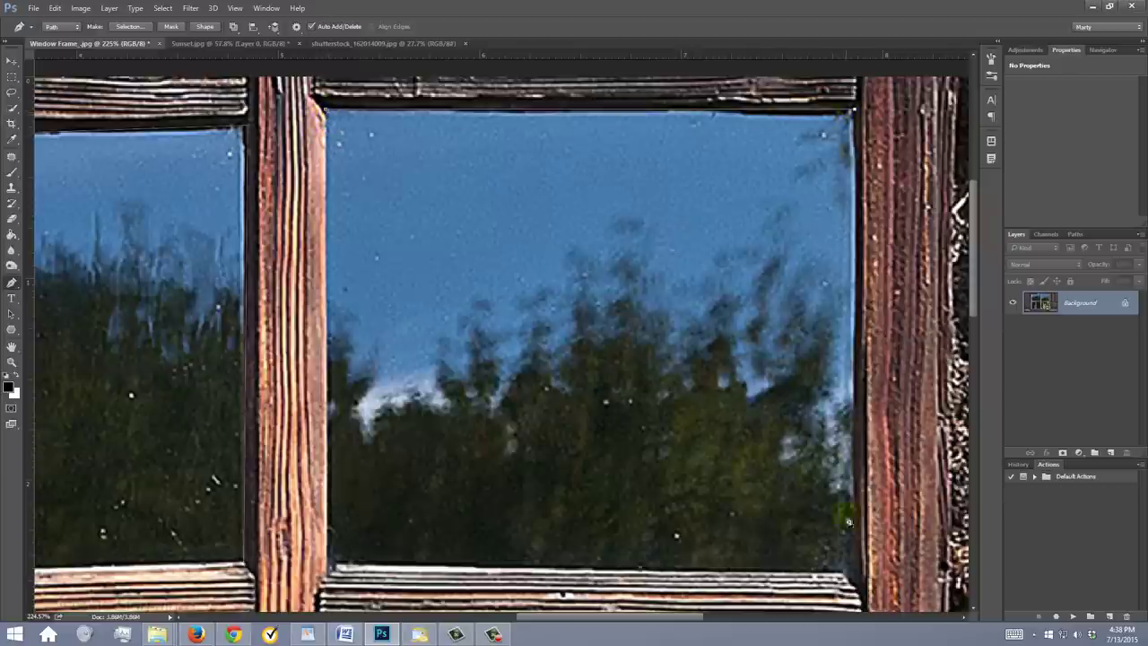
left_click(845, 578)
left_click(329, 567)
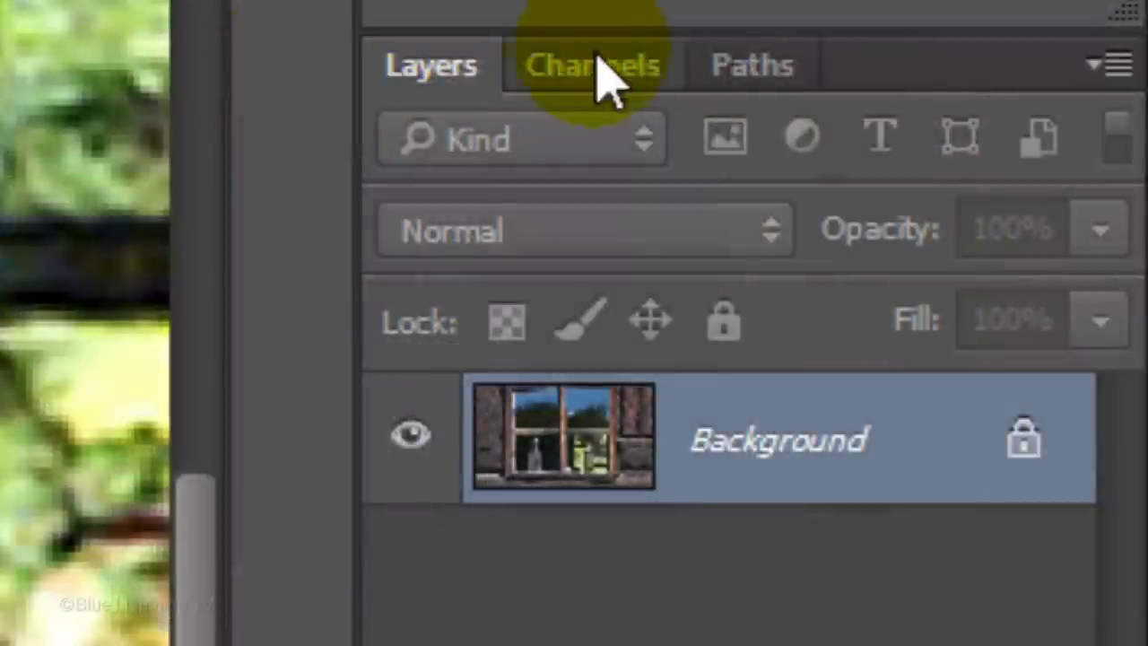
Step: Load the Work Path from the Paths panel as a selection and fit the image on screen
left_click(1075, 235)
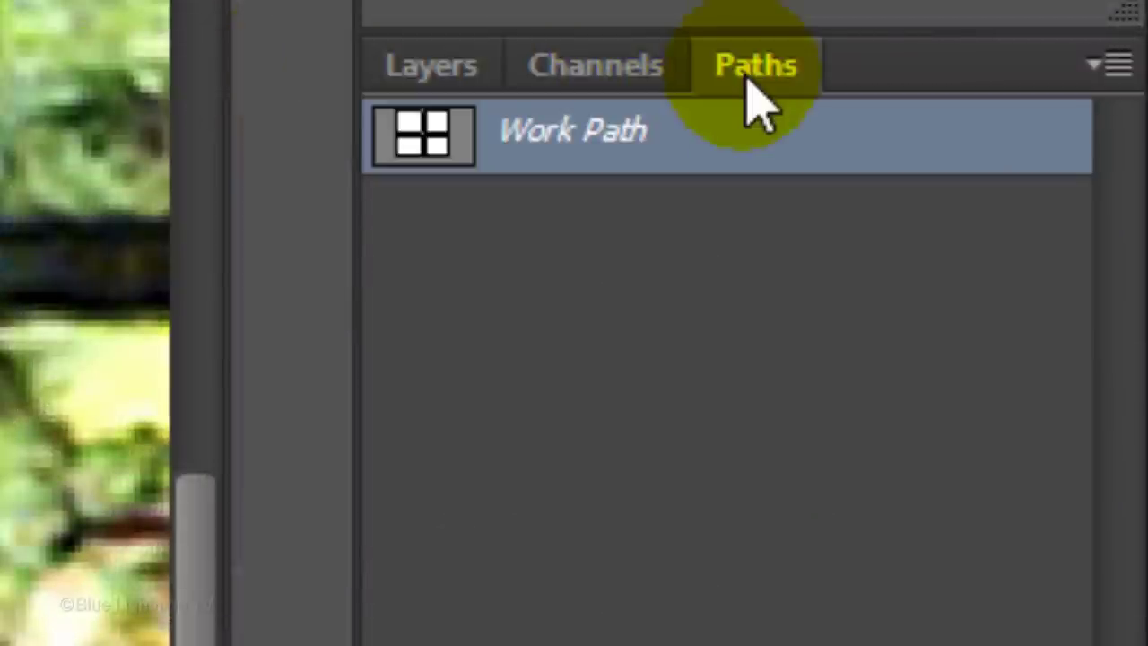
left_click(429, 135, "ctrl")
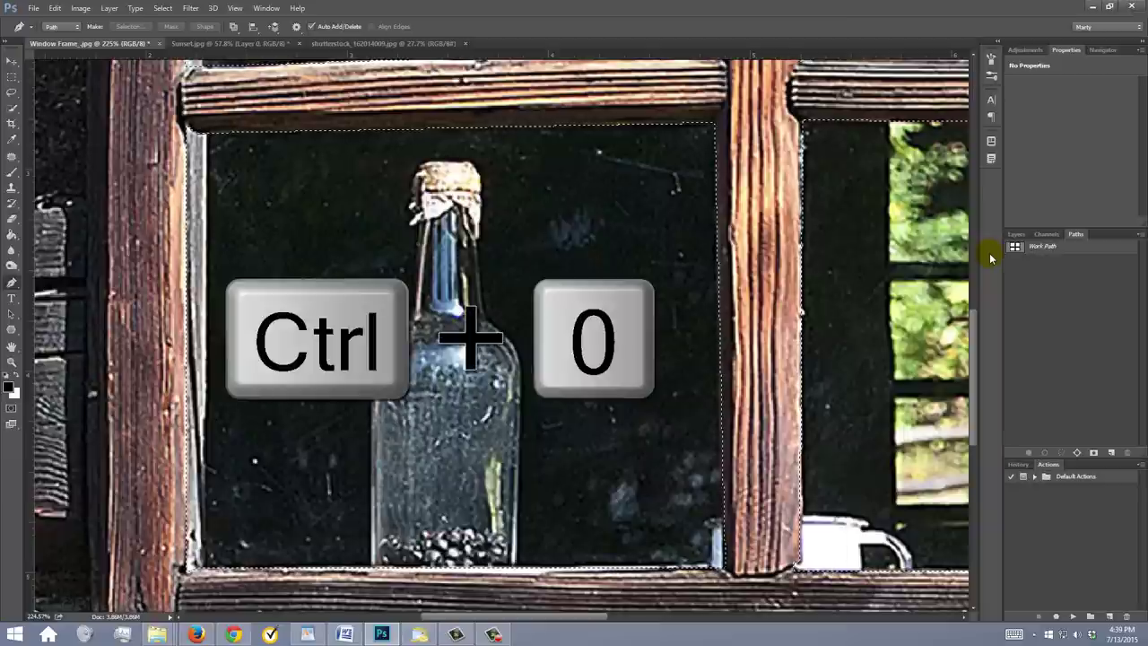
key("ctrl+0")
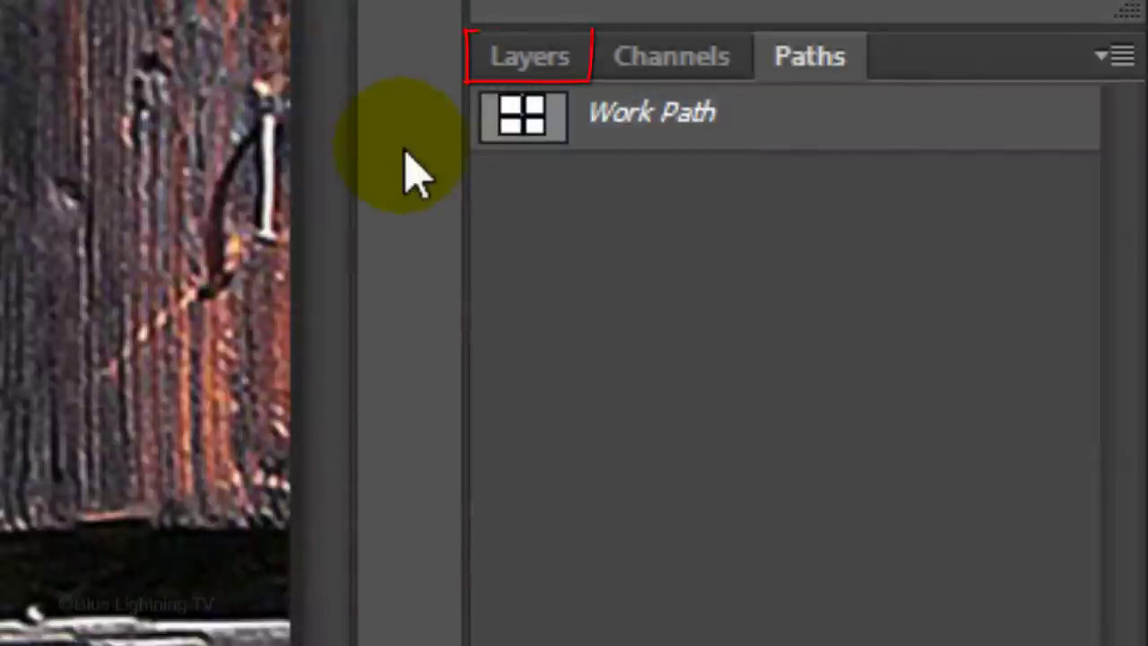
Step: Expand the glass-pane selection by 1 pixel and feather it with a 1-pixel radius
left_click(547, 61)
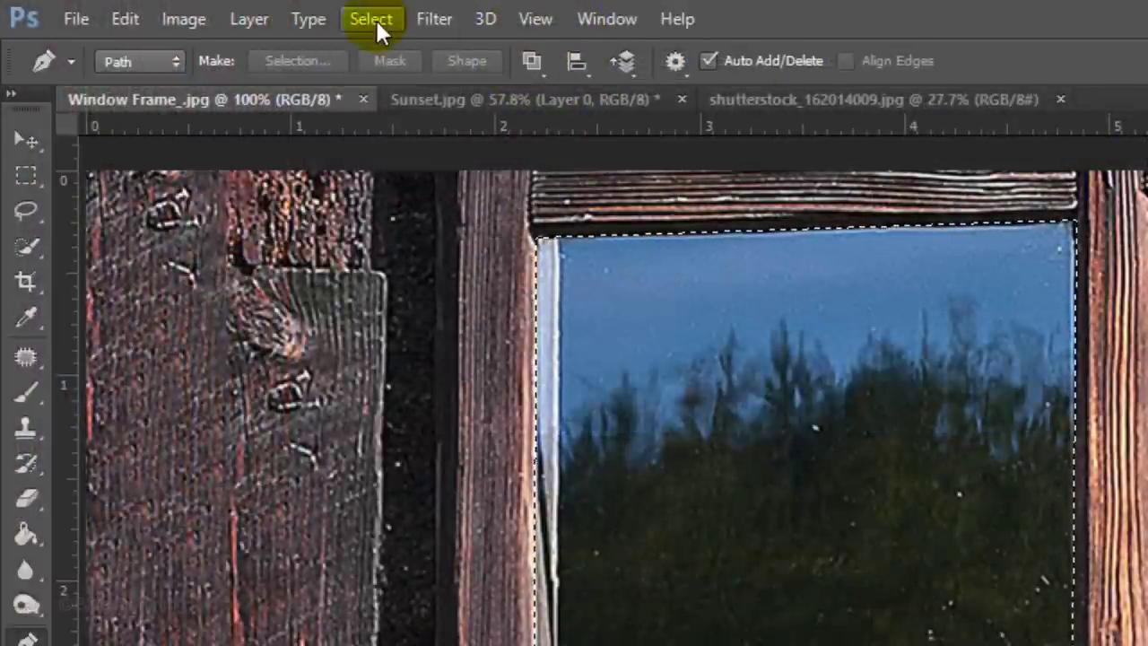
left_click(373, 19)
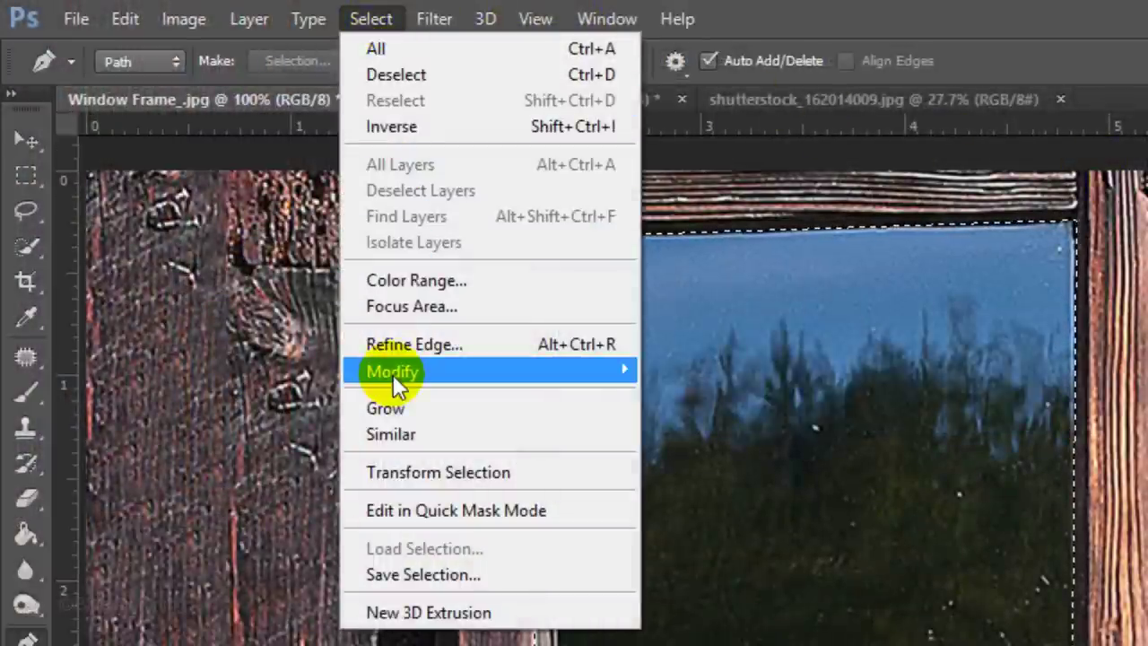
mouse_move(393, 373)
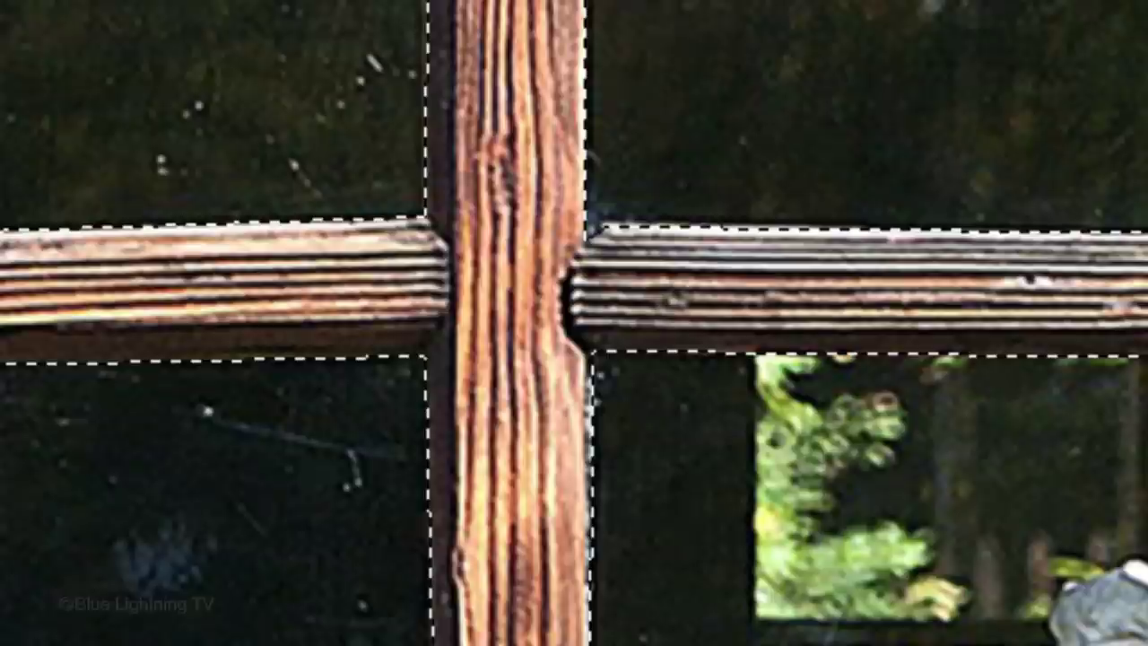
left_click(265, 418)
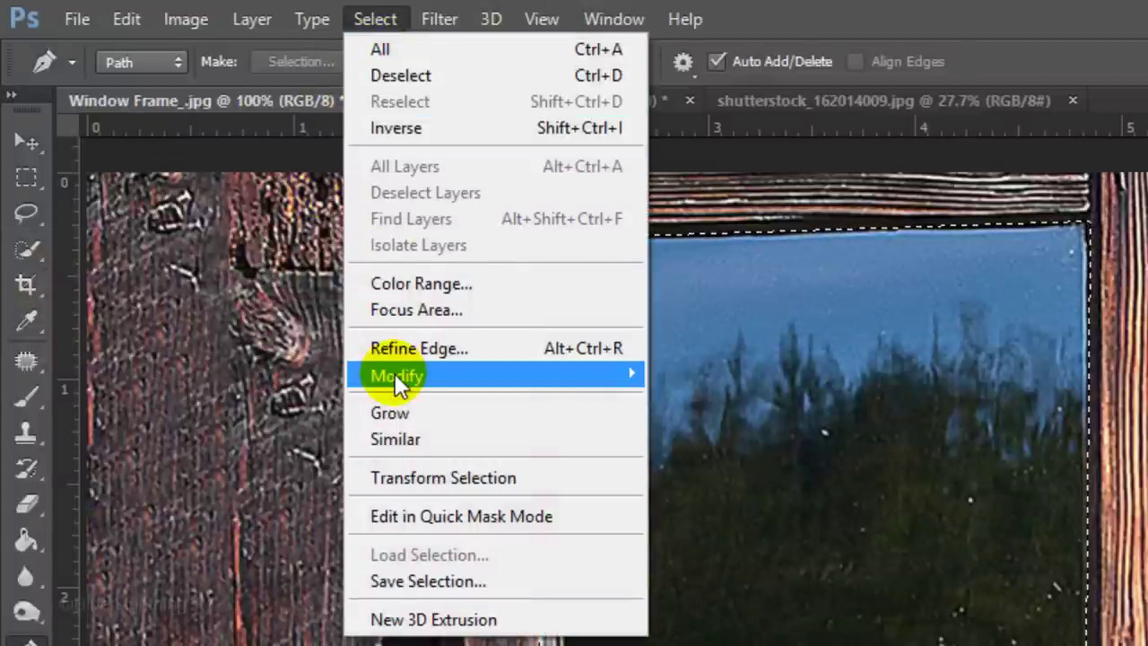
mouse_move(395, 375)
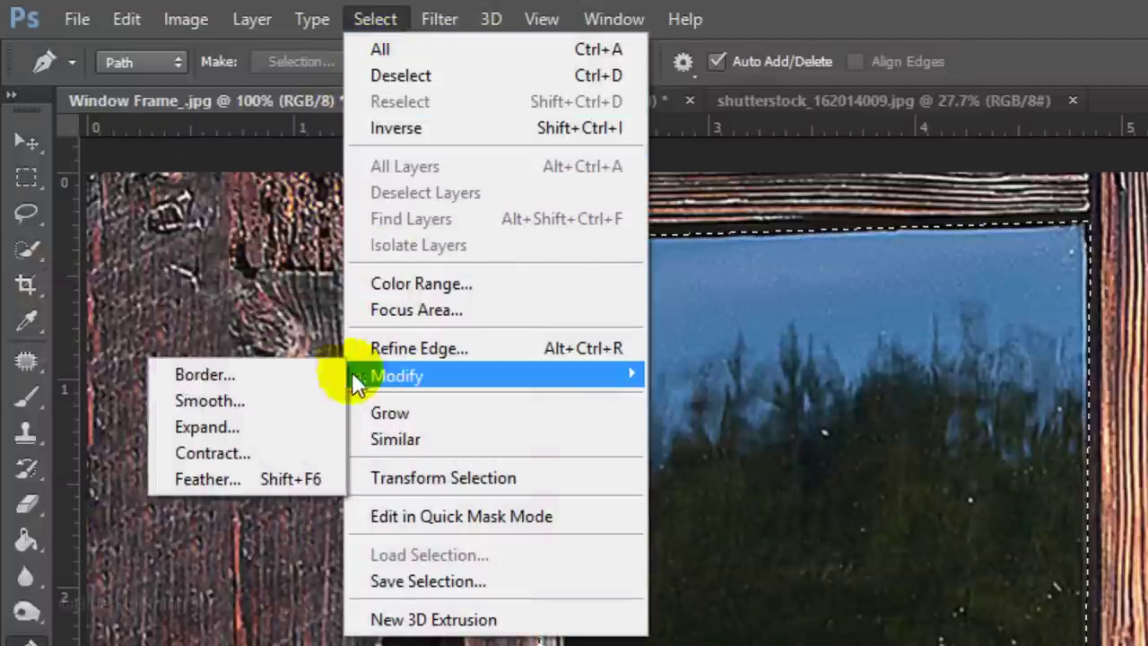
left_click(264, 474)
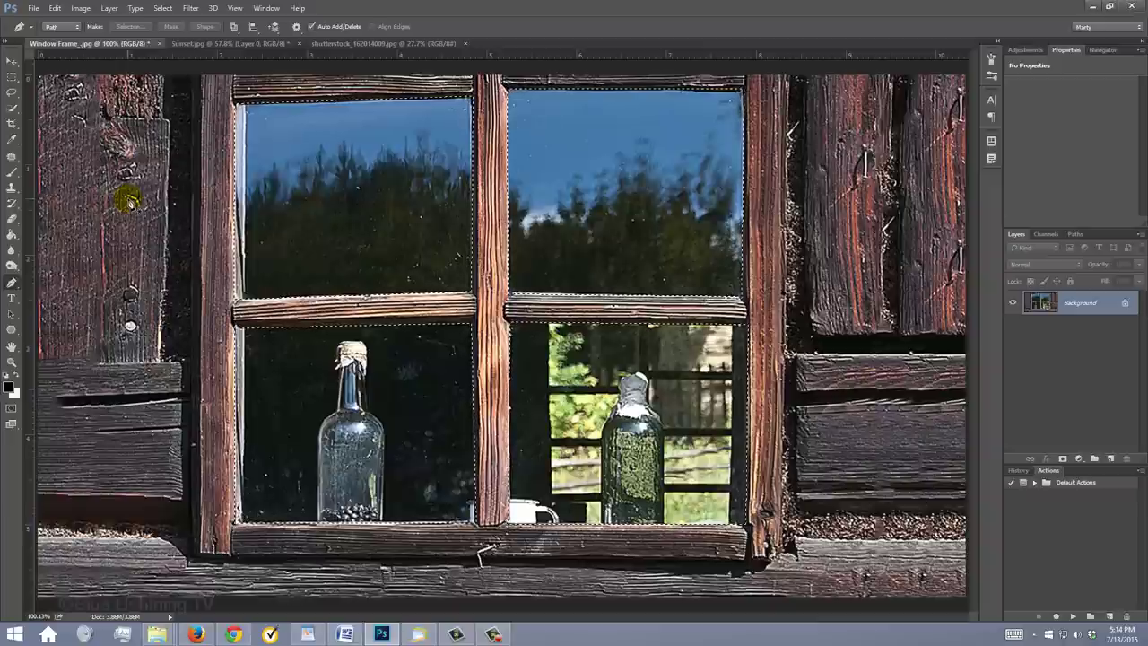
Step: Invert the selection, copy the frame to Layer 1, and hide the Background layer
key("ctrl+shift+i")
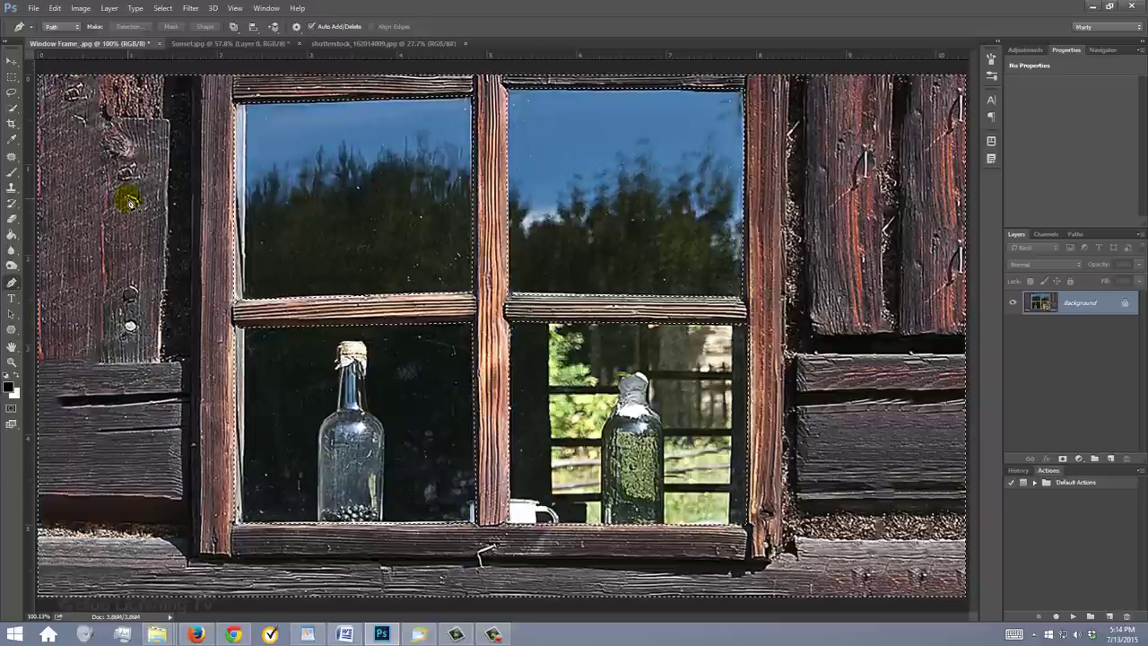
key("ctrl+j")
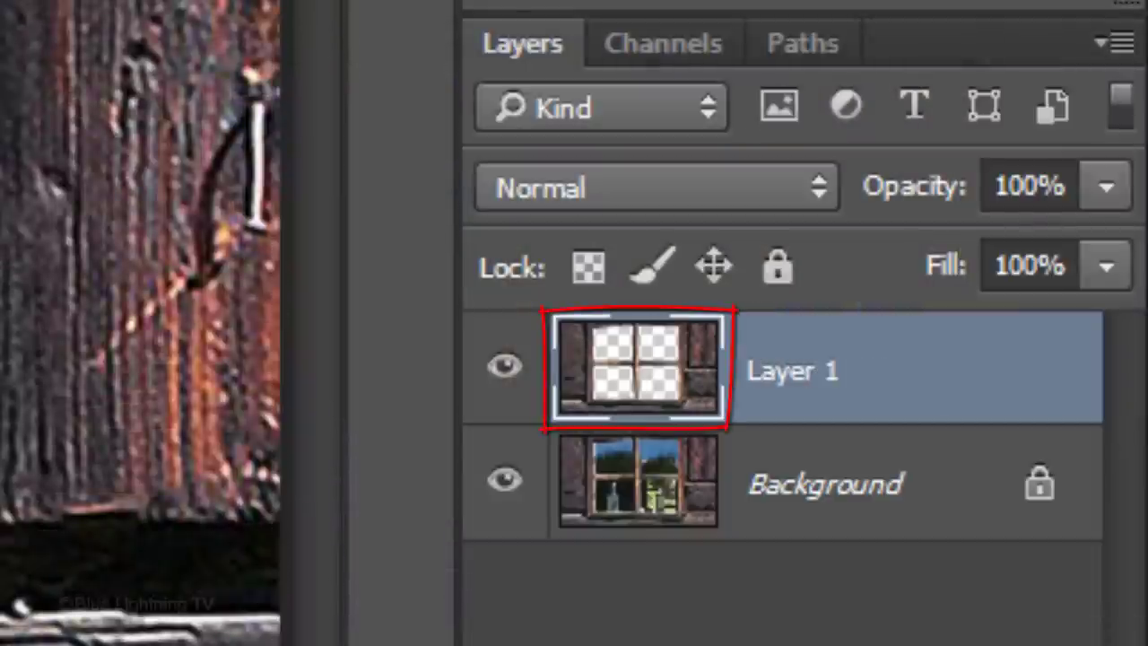
left_click(505, 484)
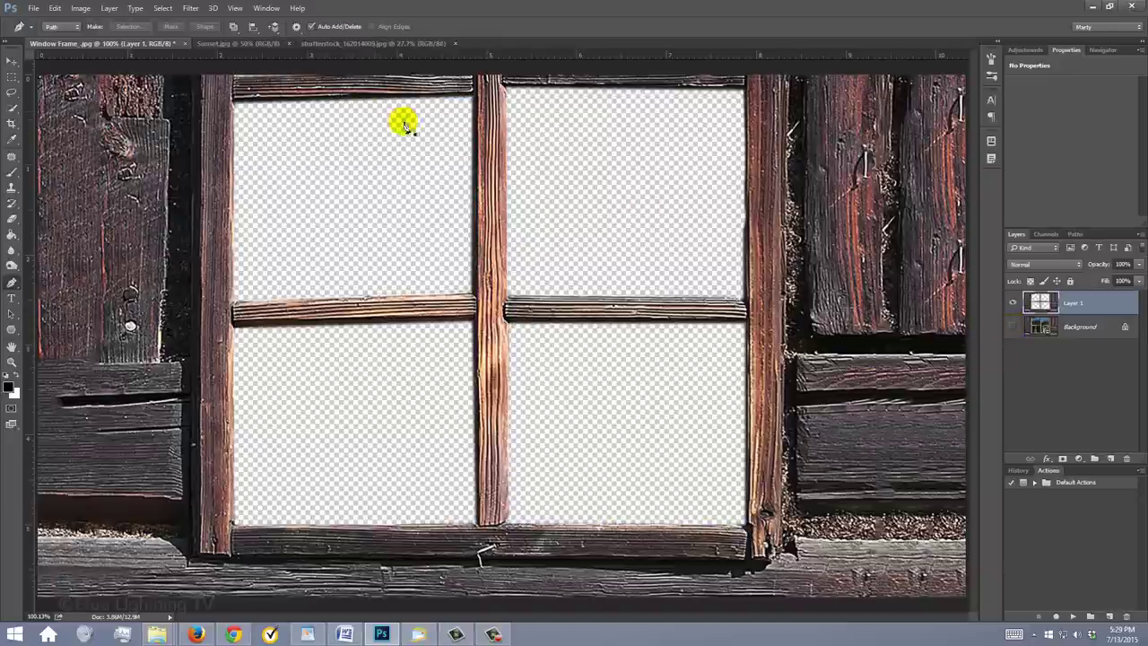
Step: Convert the Sunset.jpg background layer into a smart object from the Layers panel menu
left_click(242, 43)
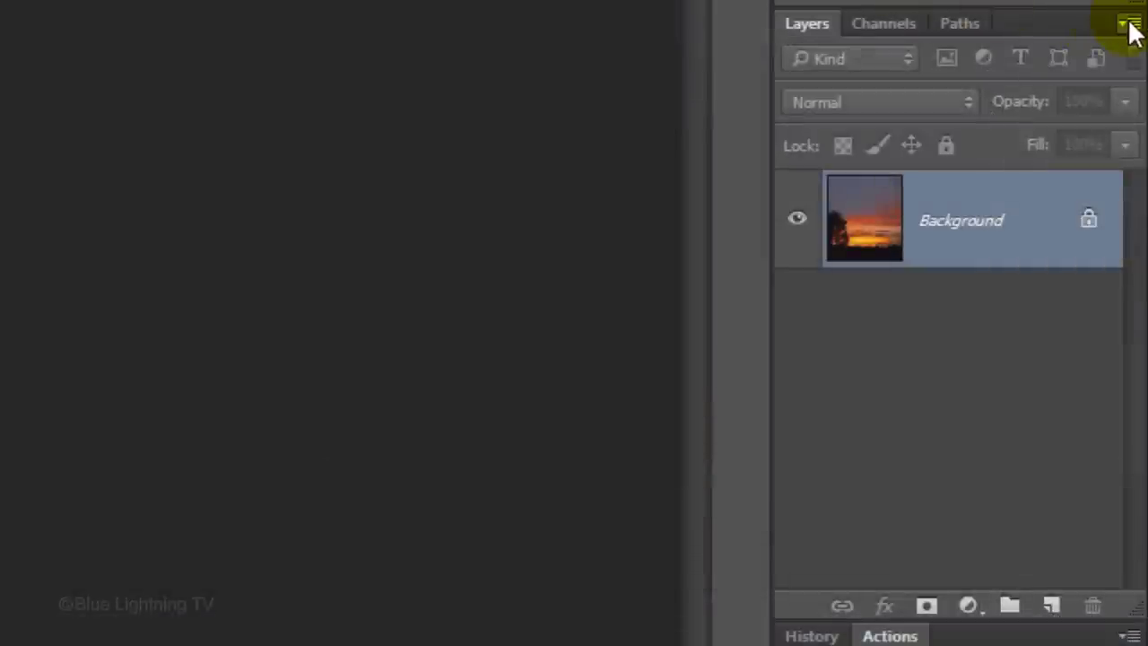
left_click(1139, 236)
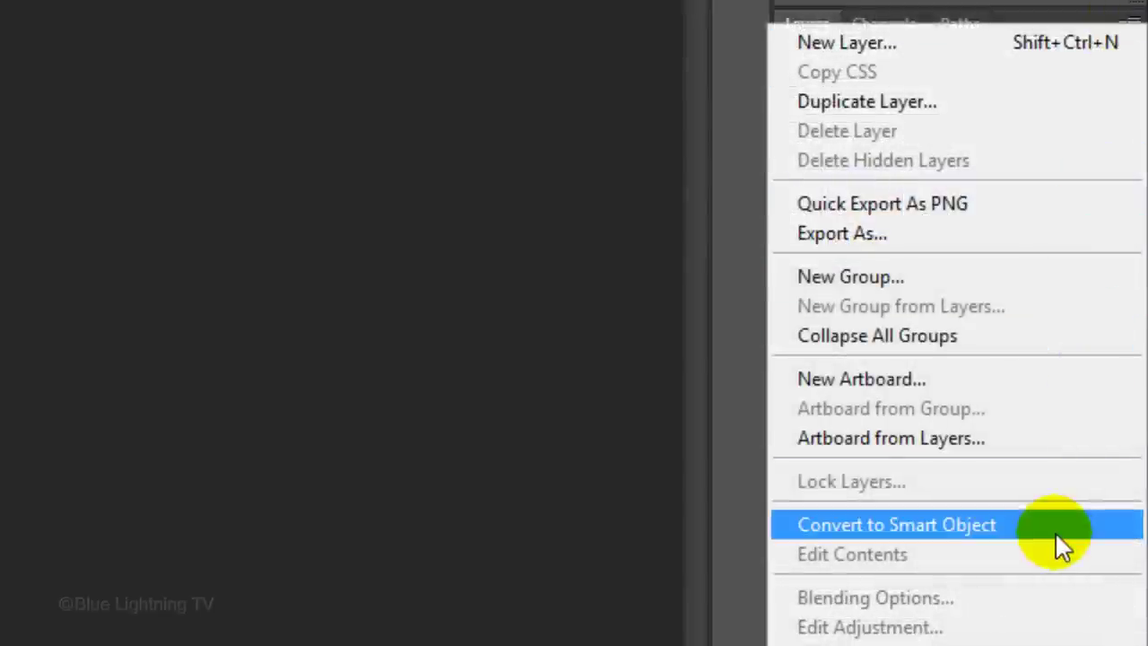
left_click(1055, 531)
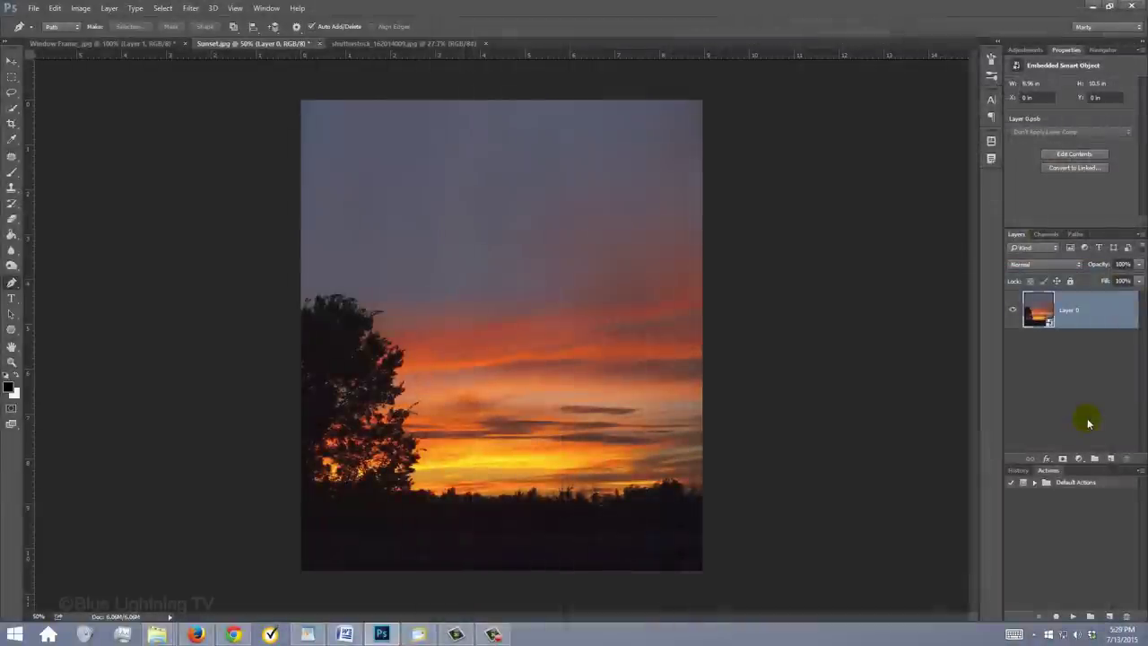
Step: Drag the sunset into the Window Frame document and move Layer 2 below Layer 1
key("v")
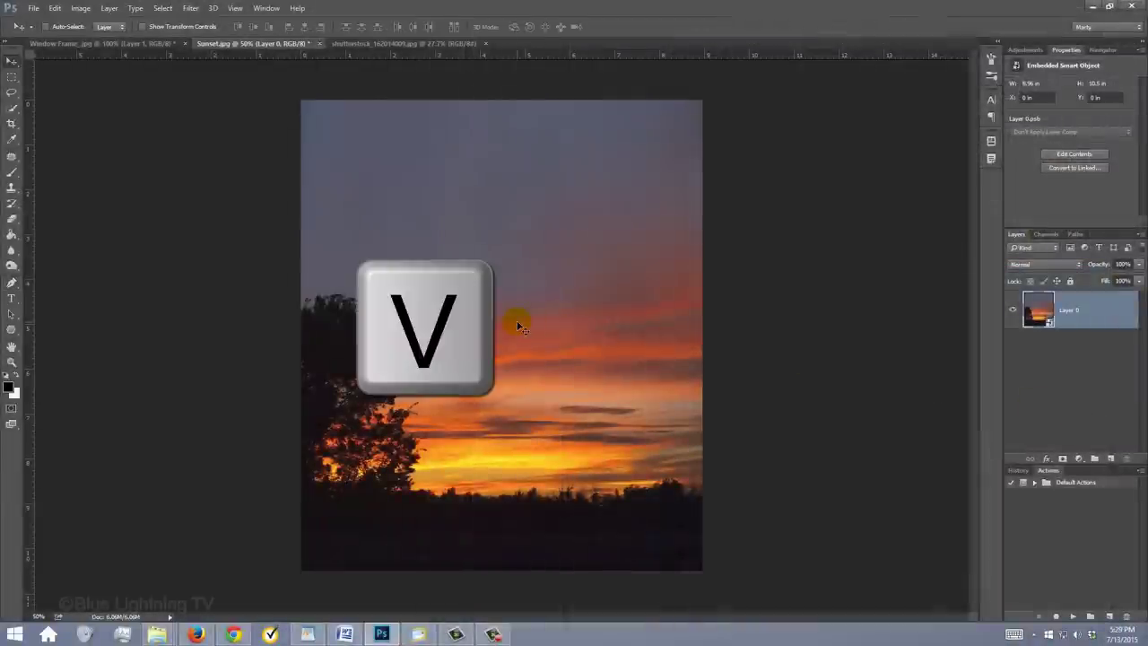
mouse_move(519, 327)
left_mouse_down()
mouse_move(200, 113)
mouse_move(134, 46)
mouse_move(492, 330)
left_mouse_up()
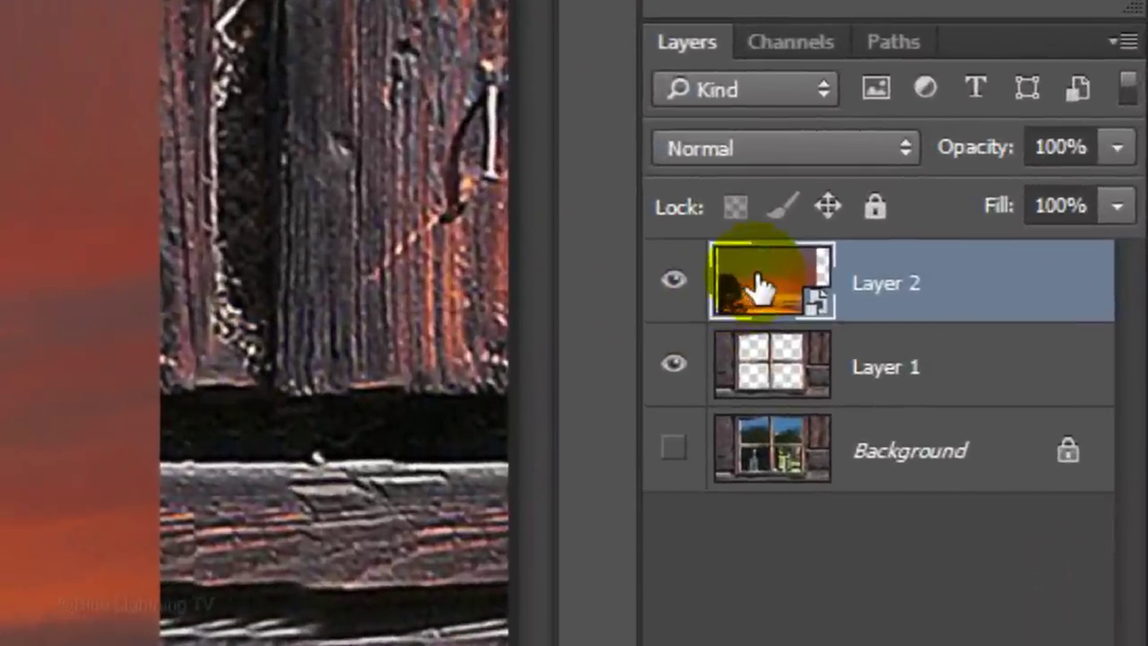
left_click_drag(756, 285, 741, 414)
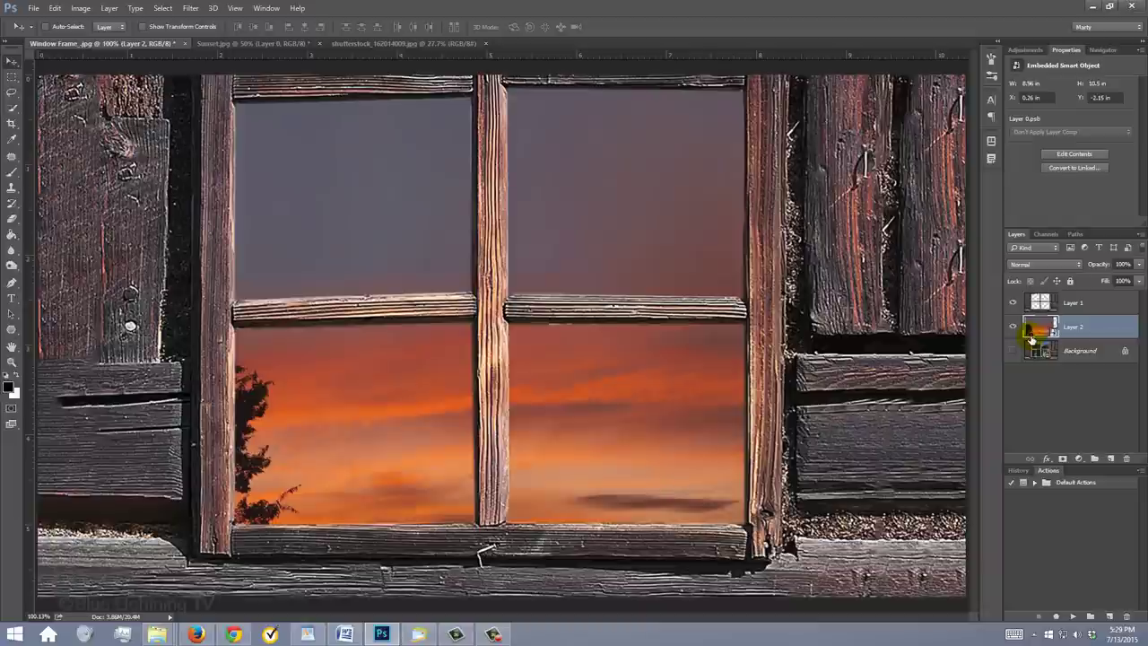
Step: Start Free Transform on the sunset layer and zoom out until its handles are visible
key("ctrl+t")
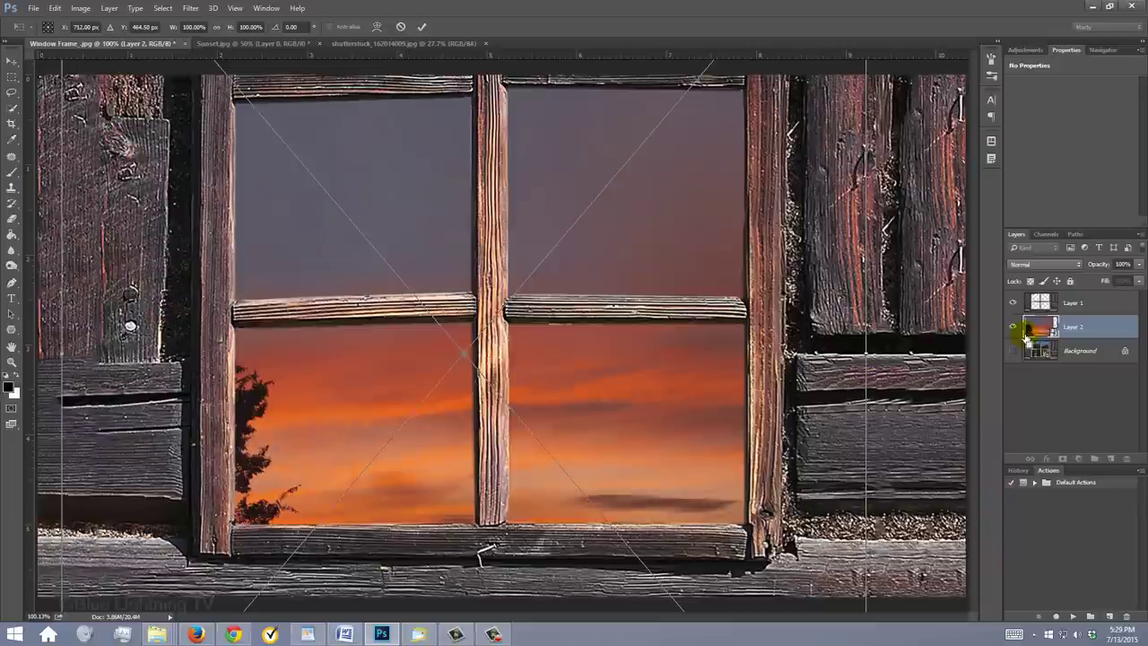
key("ctrl+0")
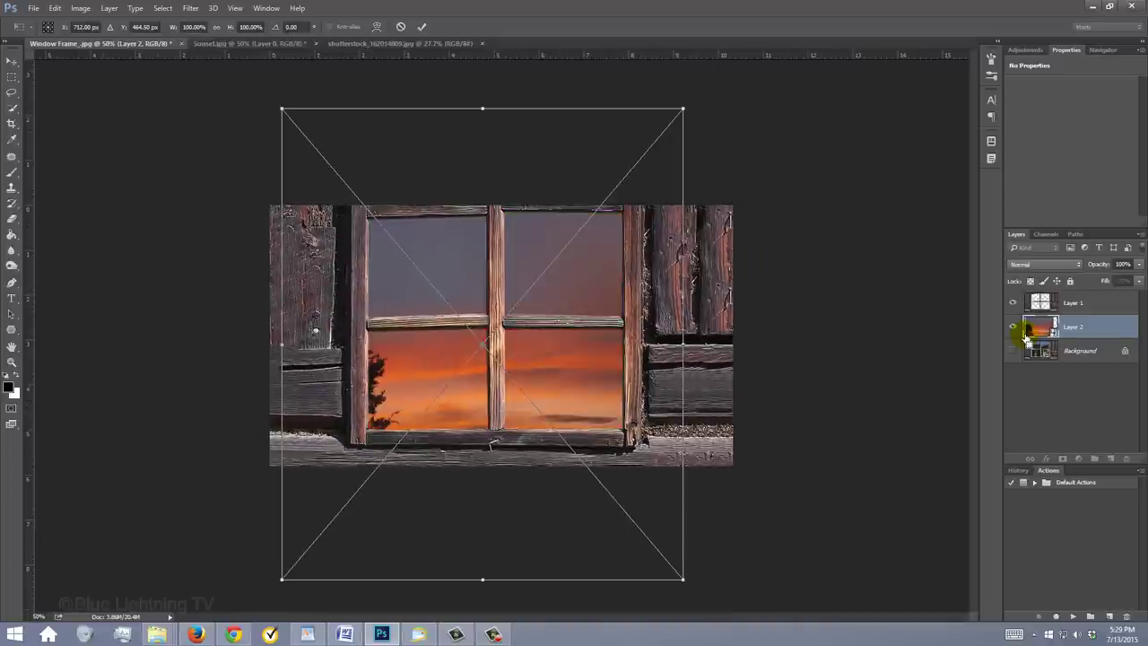
key("ctrl+minus")
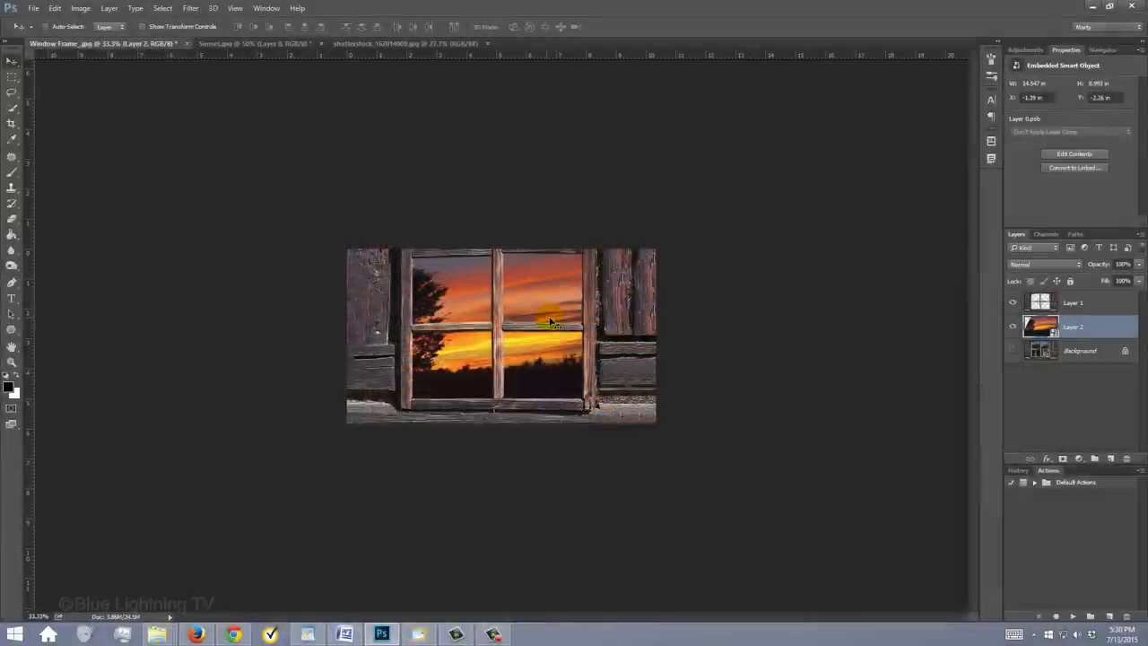
Step: Apply a 3.0-pixel Gaussian Blur smart filter to the sunset on Layer 2
key("ctrl+0")
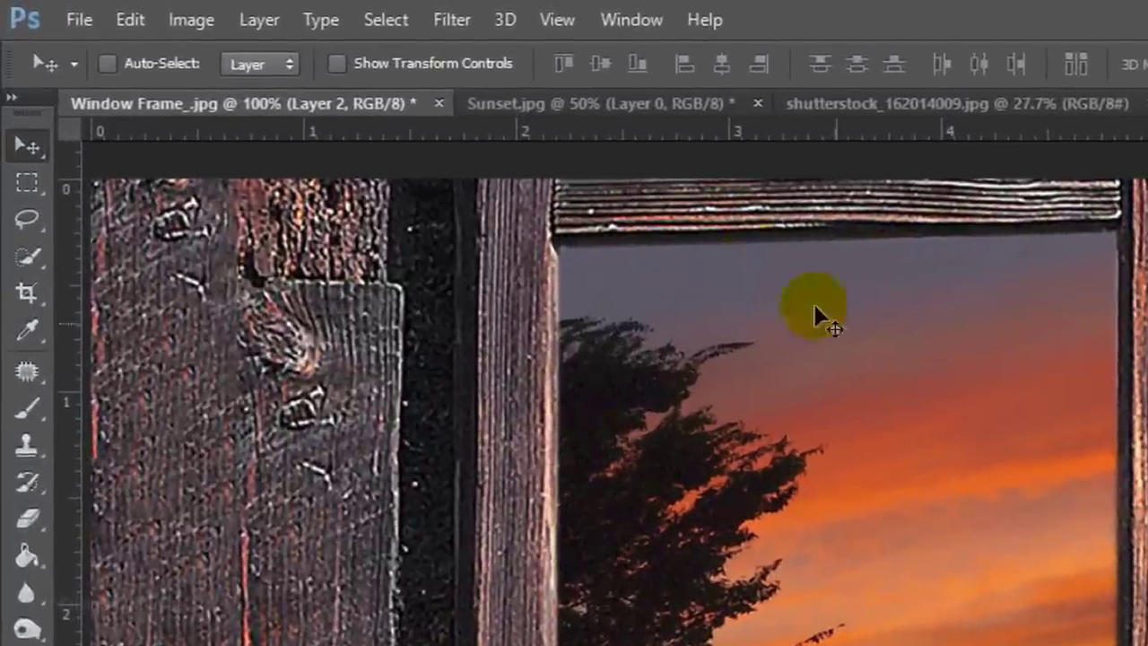
left_click(452, 20)
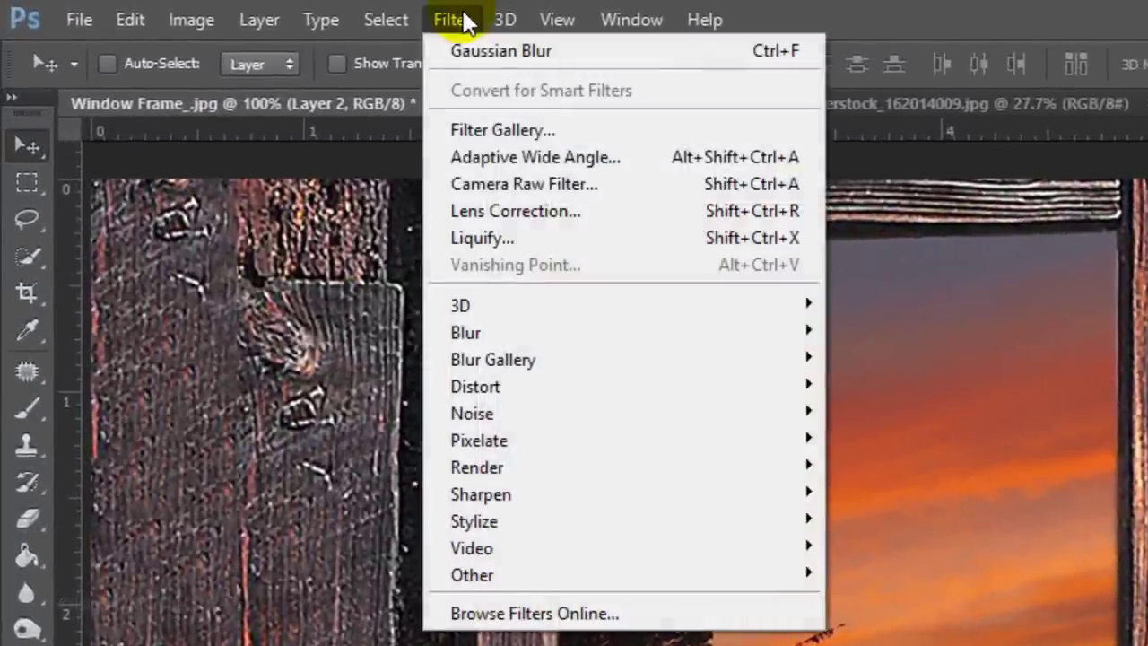
mouse_move(495, 333)
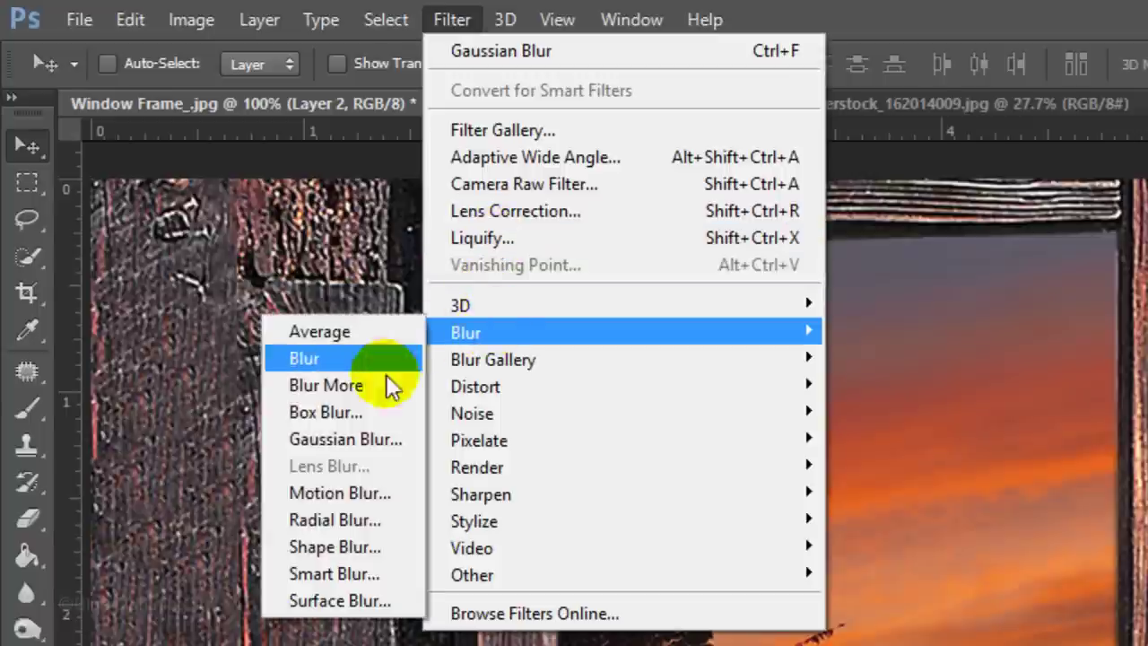
left_click(372, 440)
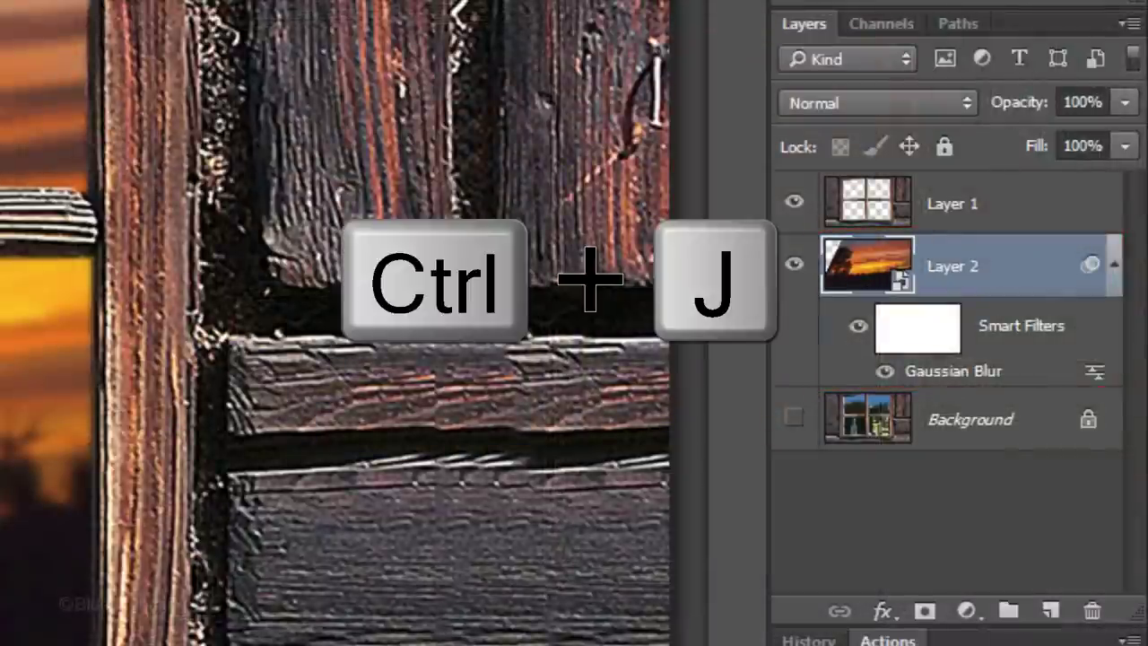
Step: Duplicate the sunset as Layer 2 copy, show only it, and select its Shadows with Color Range
key("ctrl+j")
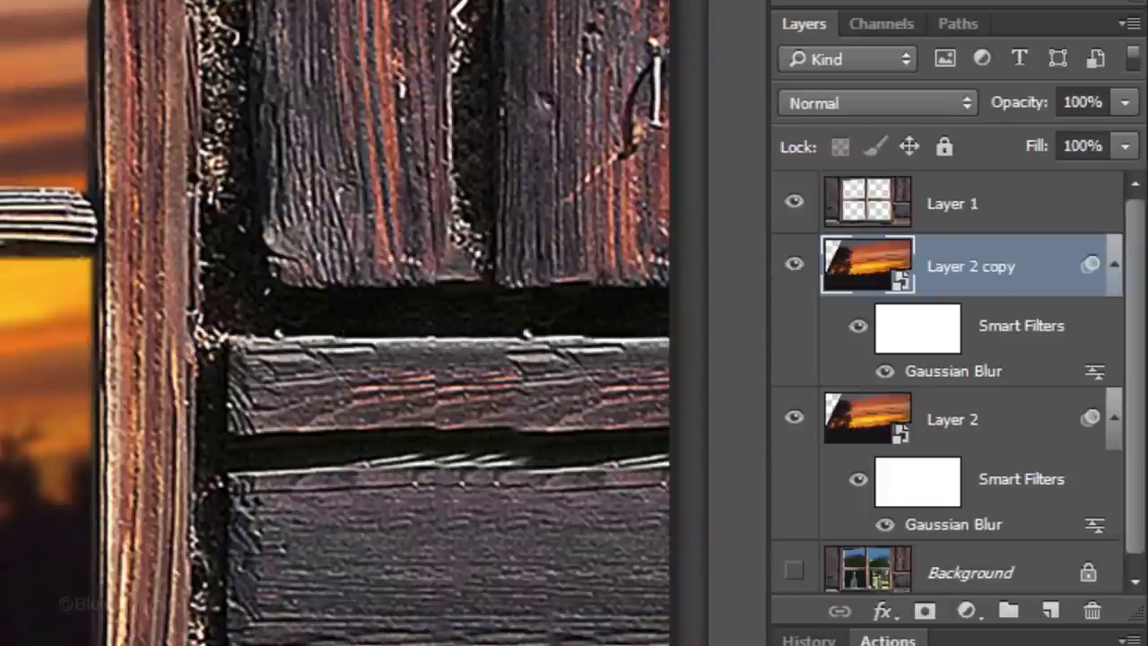
left_click(794, 268, "alt")
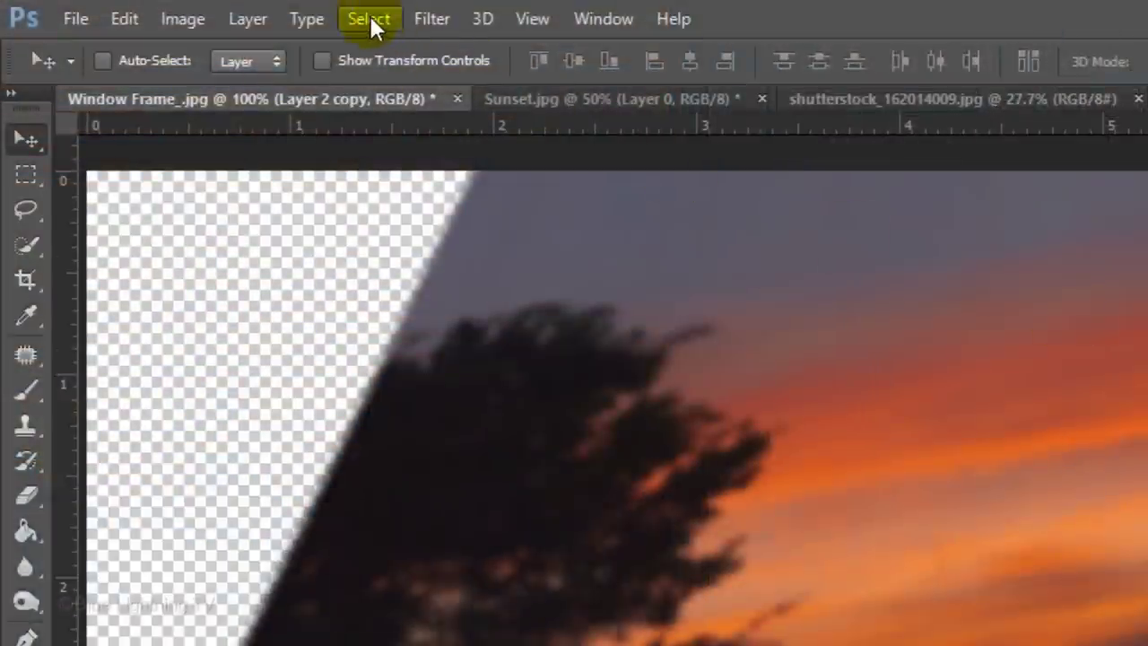
left_click(368, 19)
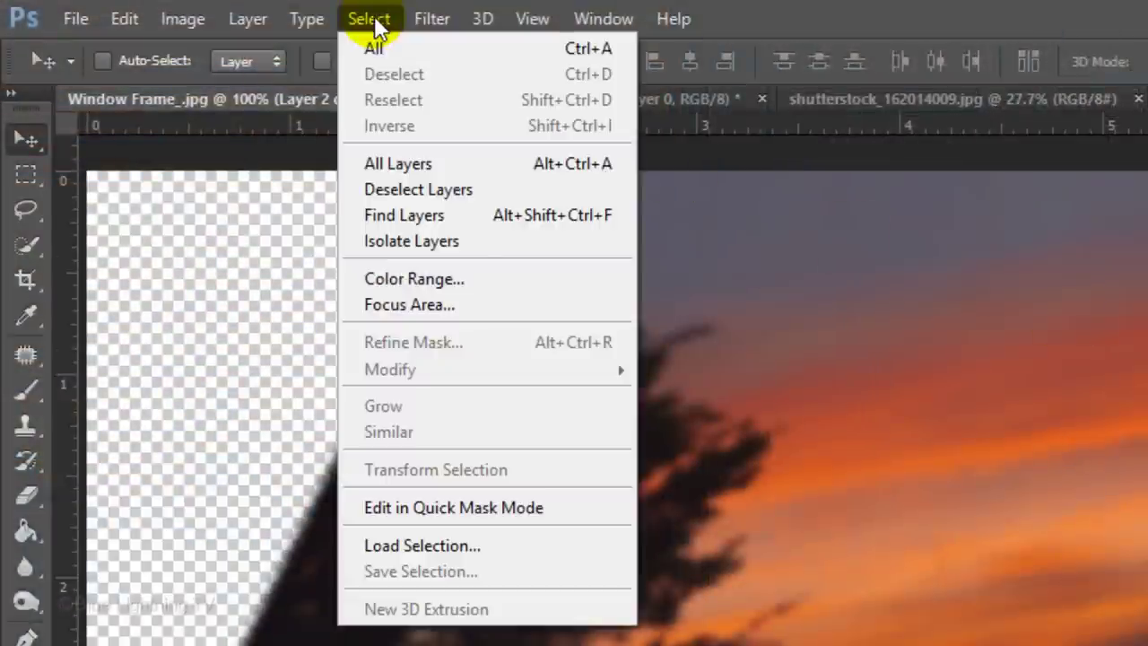
left_click(400, 279)
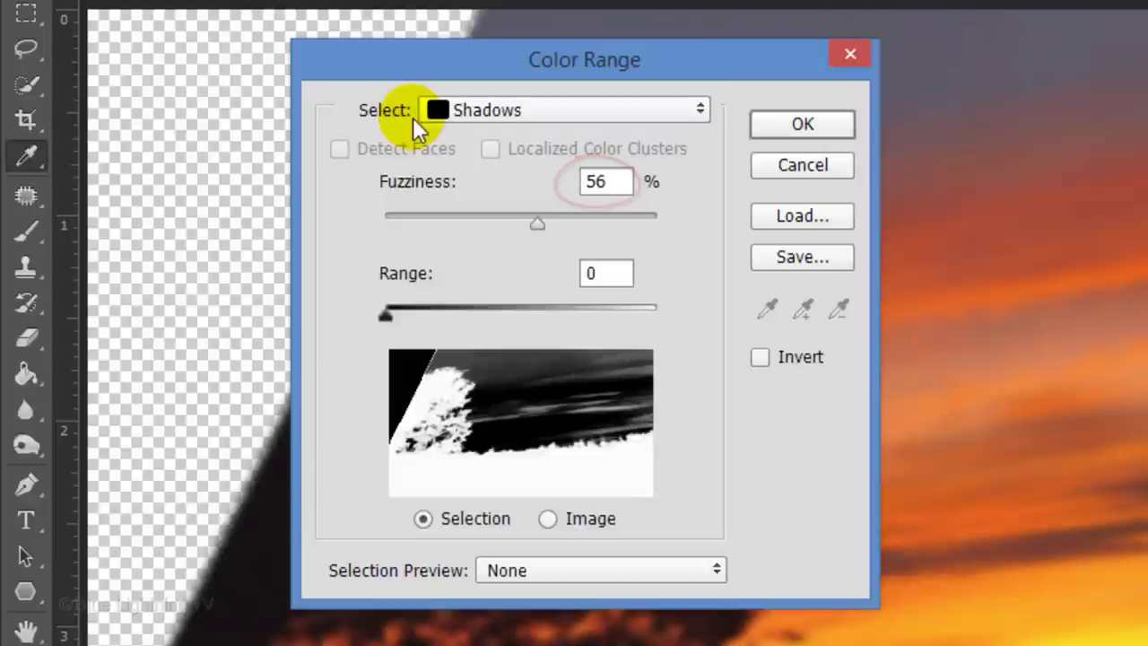
left_click(795, 123)
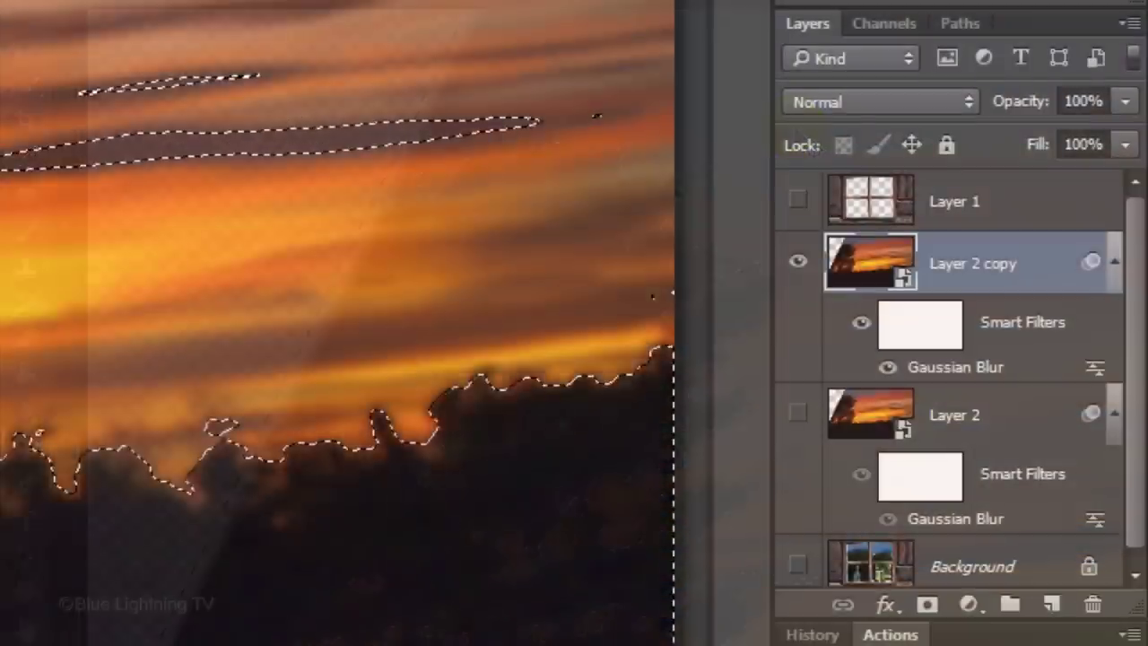
Step: Mask Layer 2 copy to its shadows and set it to Luminosity blending at 40% opacity
left_click(927, 608)
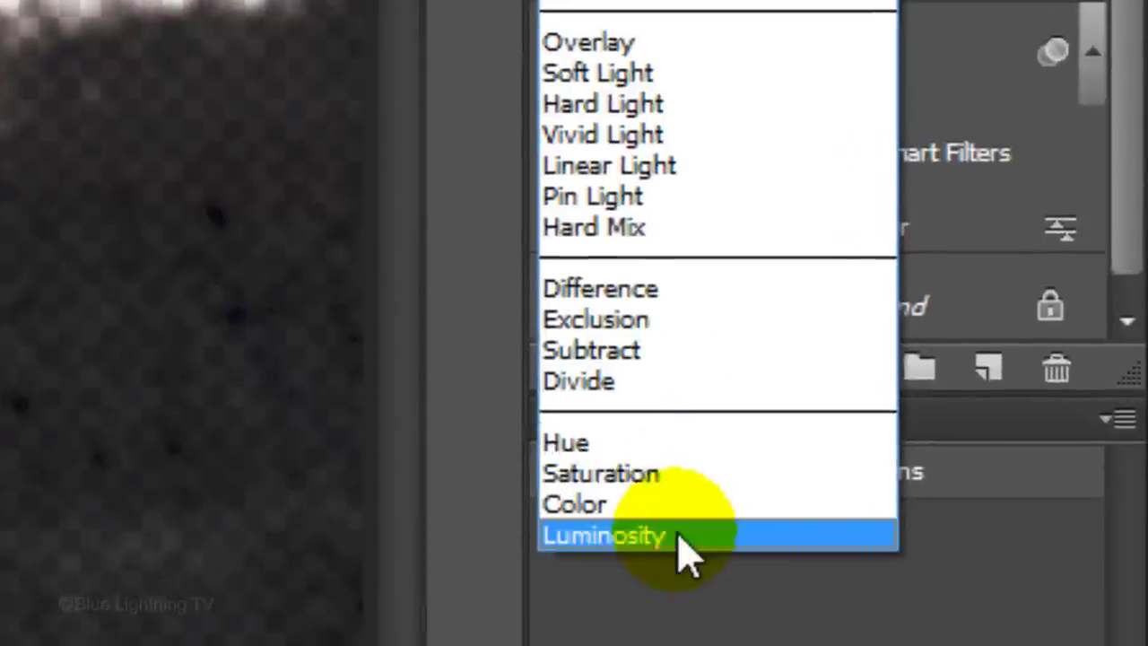
left_click(679, 536)
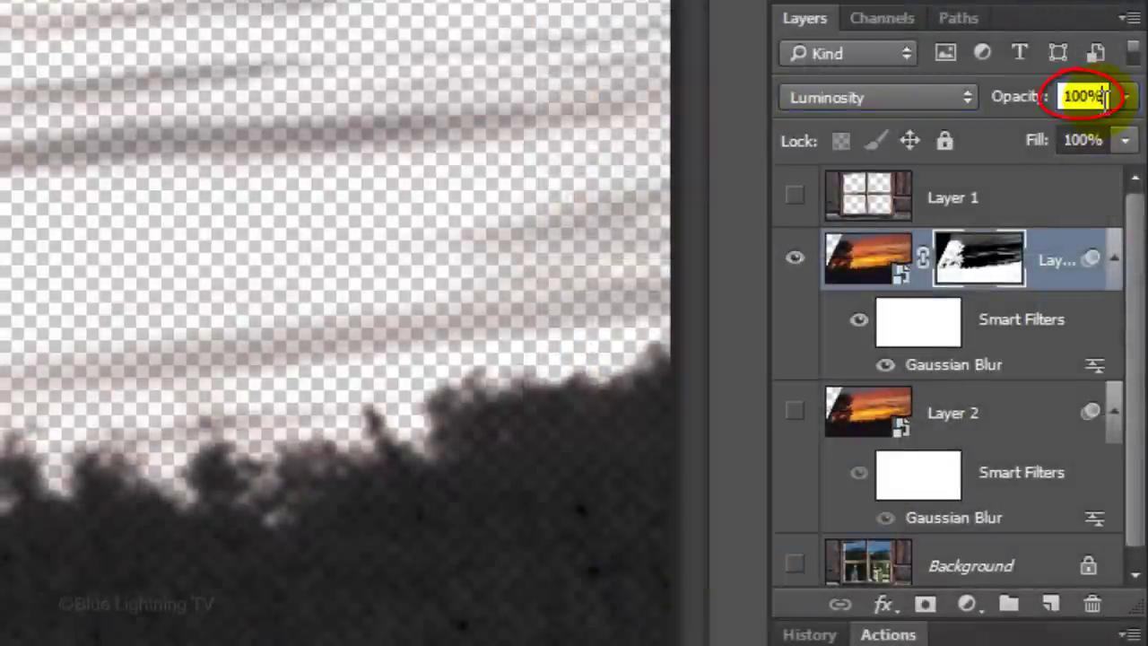
type("40")
key("Return")
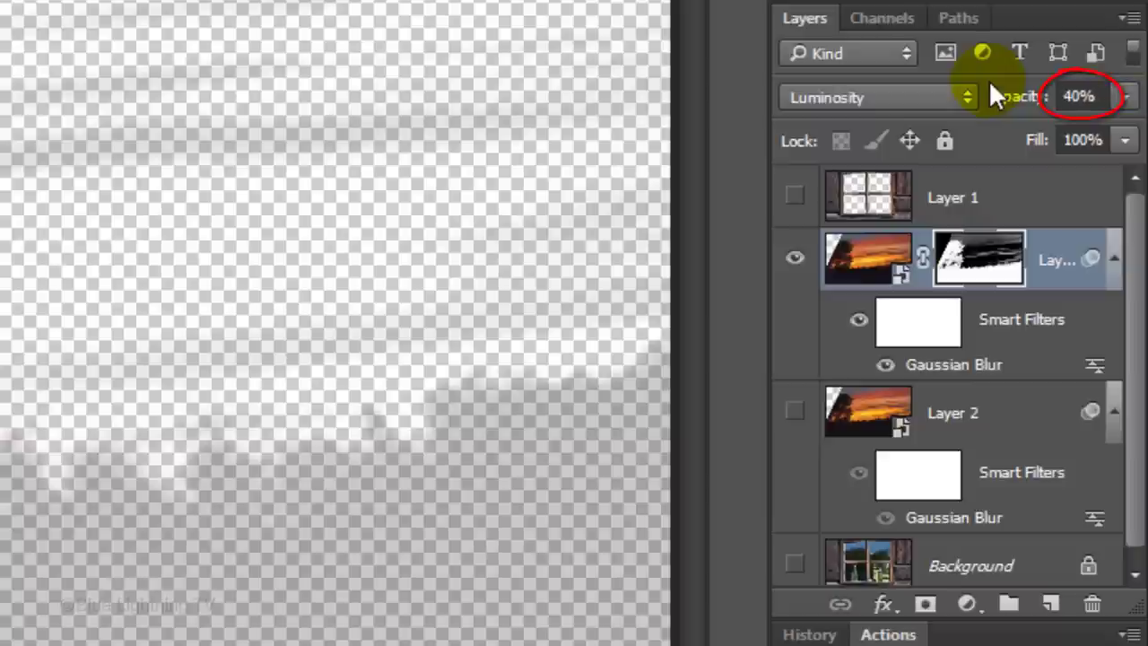
Step: Hide the faded copy and make Layer 2 and the window frame layer visible again
left_click(795, 260)
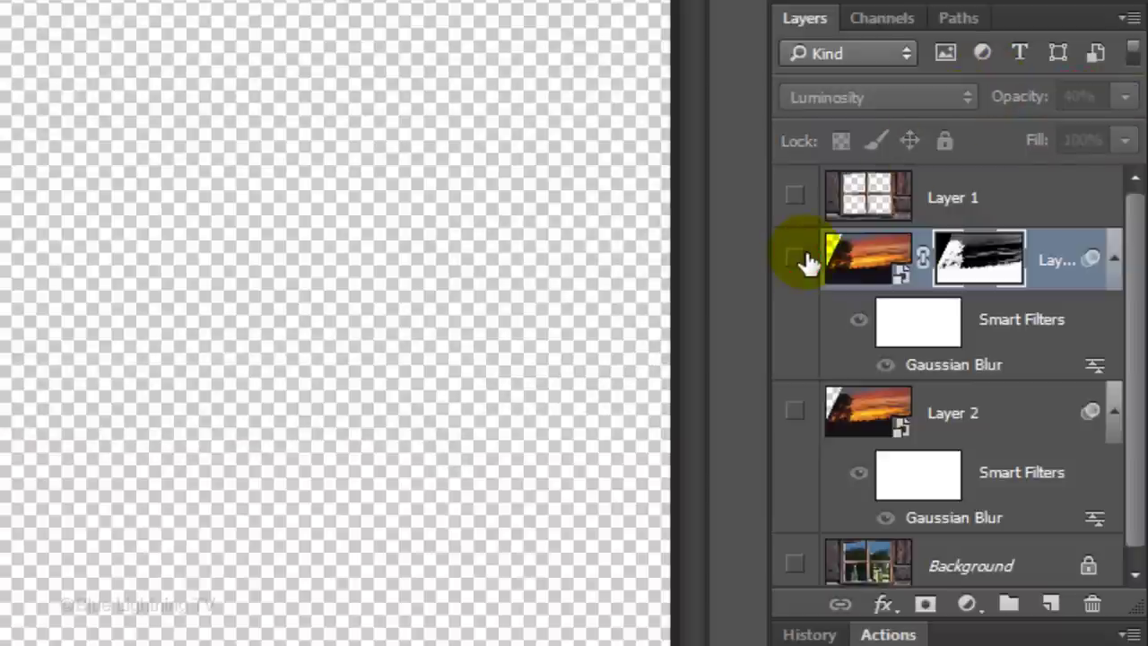
left_click(794, 413)
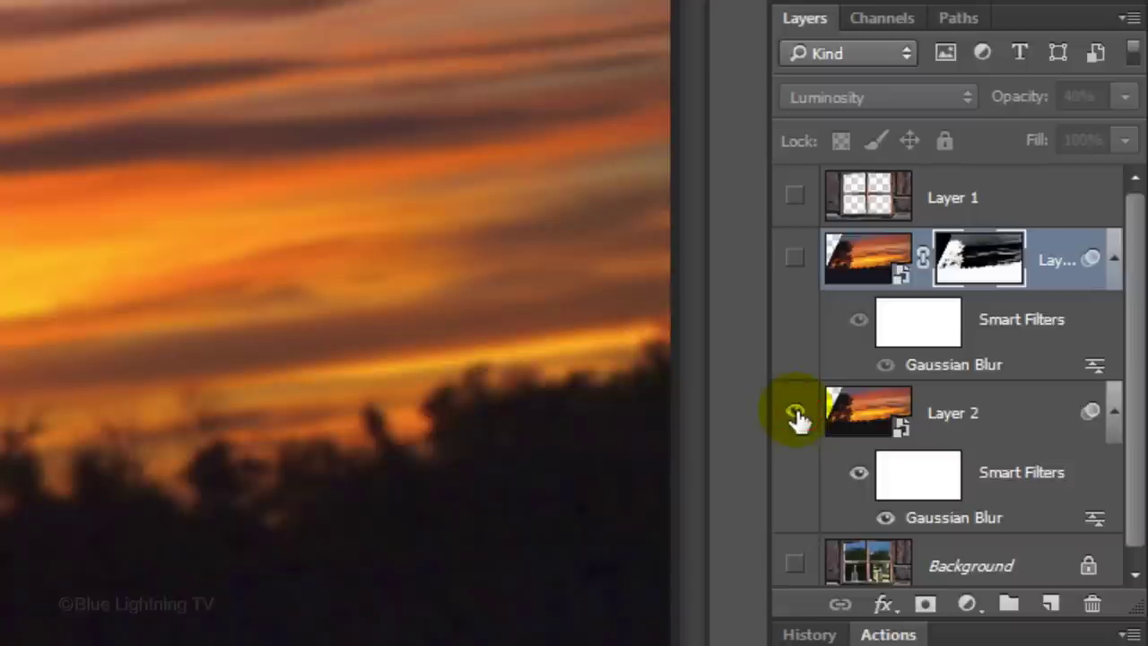
left_click(795, 196)
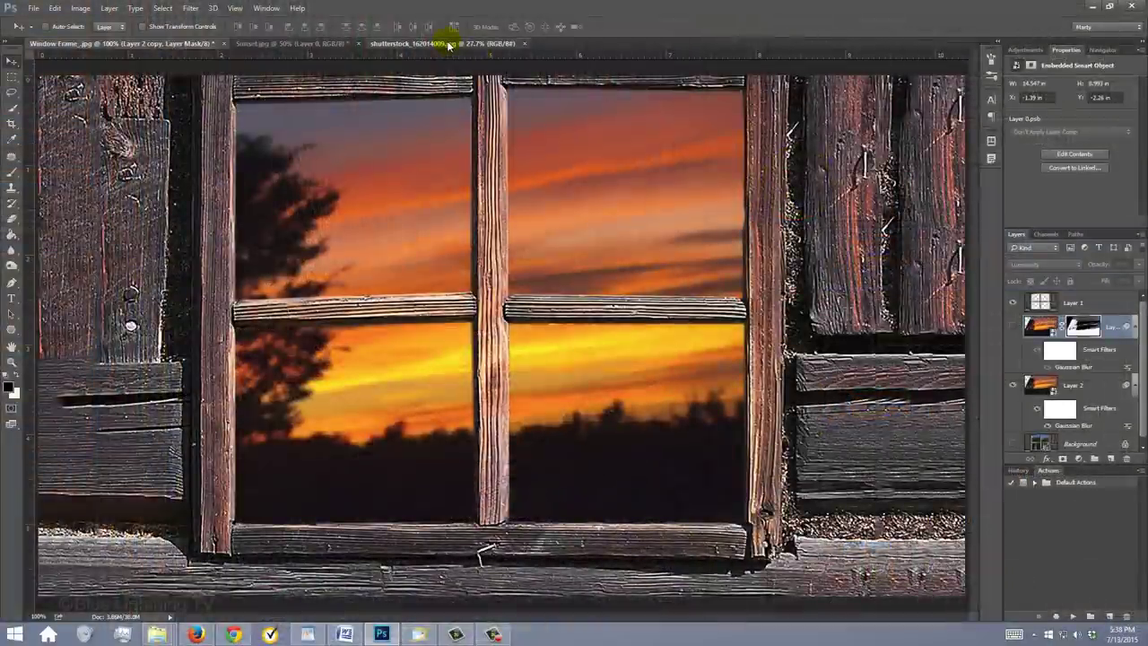
Step: Convert the shutterstock portrait's photo layer to a Smart Object (Layer 0) and apply Auto Tone
left_click(449, 44)
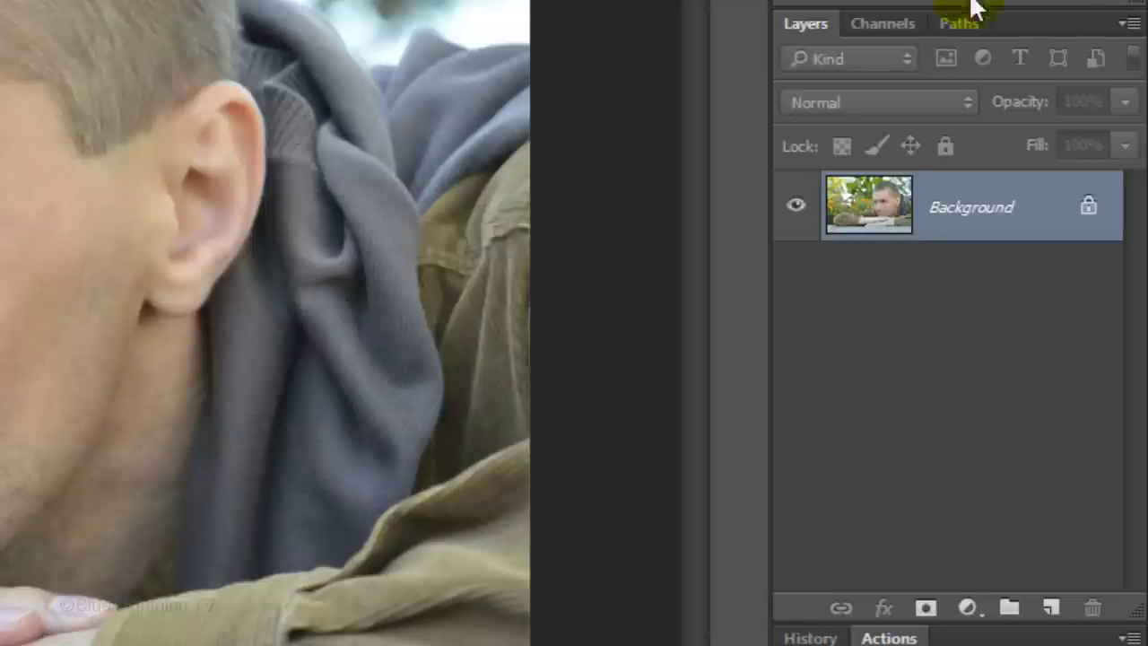
left_click(1139, 235)
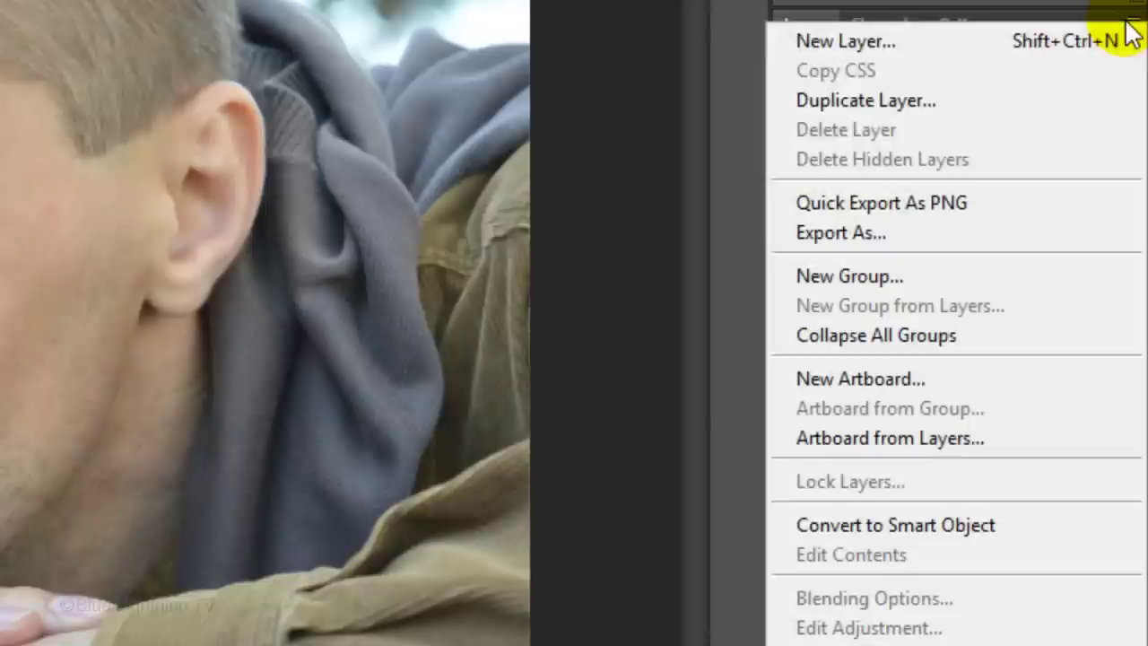
left_click(1028, 524)
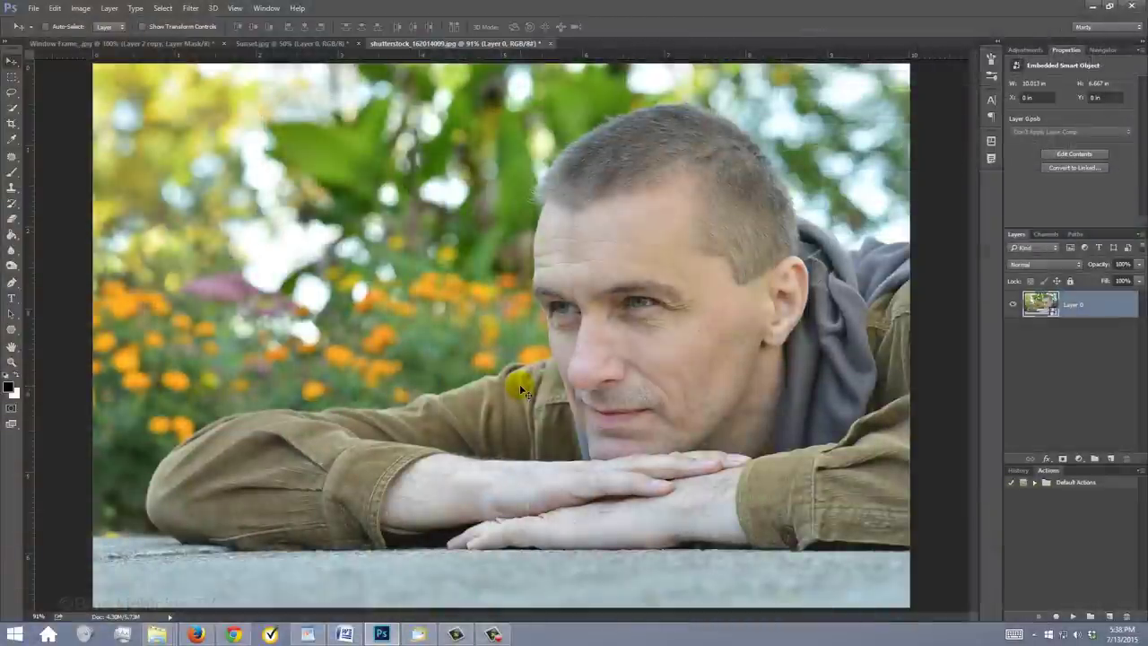
key("ctrl+shift+l")
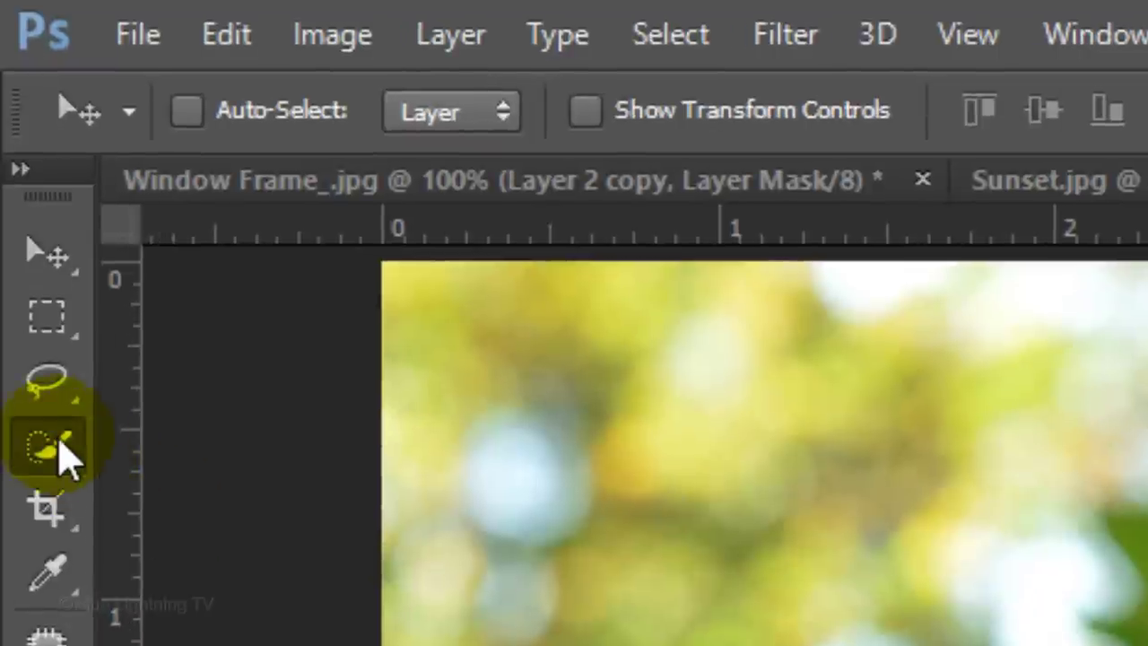
Step: Brush over the man's head, hood, shoulders and arms with the Quick Selection Tool
left_click_drag(67, 458, 291, 462)
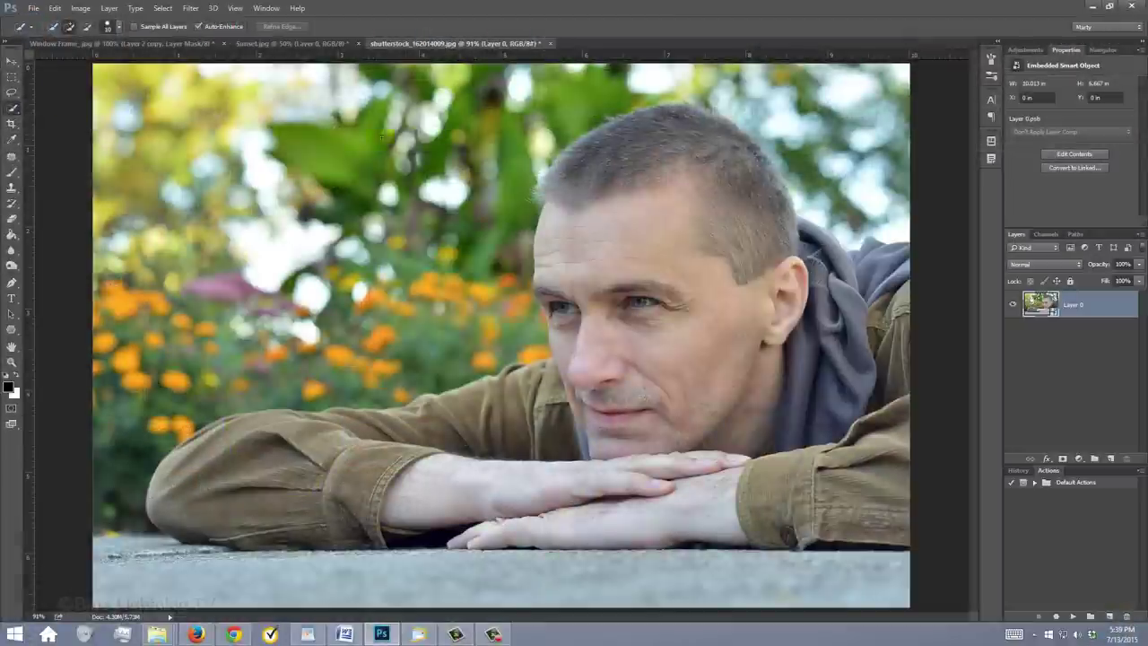
mouse_move(557, 168)
left_mouse_down()
mouse_move(738, 141)
mouse_move(832, 261)
mouse_move(673, 300)
mouse_move(494, 383)
mouse_move(204, 451)
mouse_move(541, 523)
mouse_move(861, 543)
left_mouse_up()
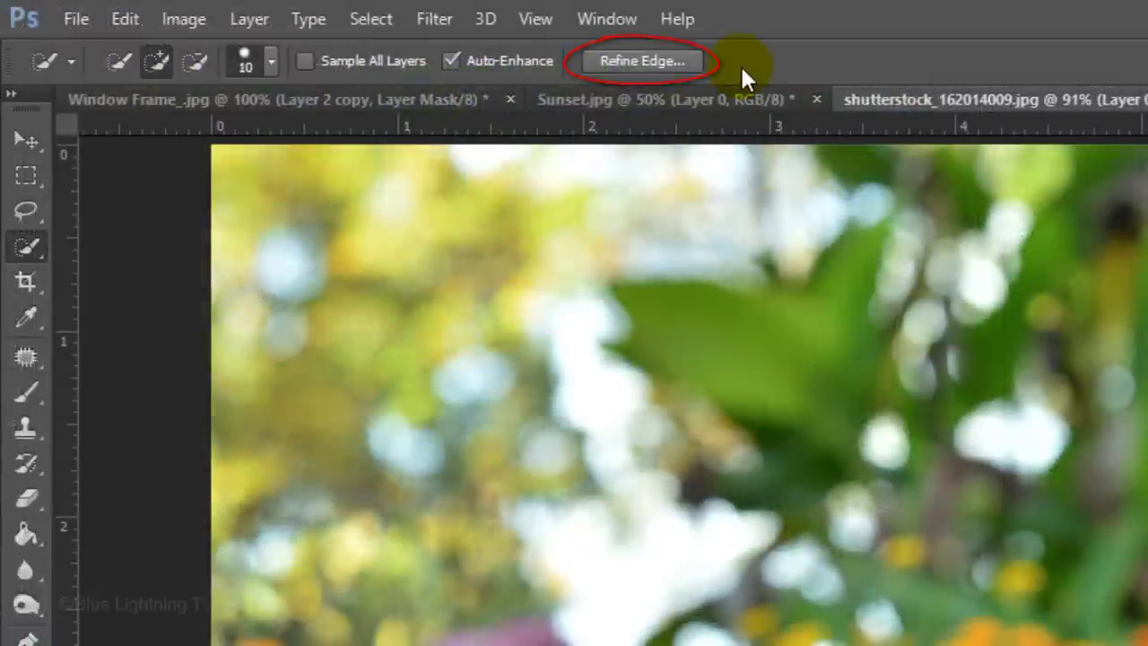
Step: Refine Edge with Smart Radius 4.4 px and Decontaminate Colors 75%, output to a new layer
left_click(373, 19)
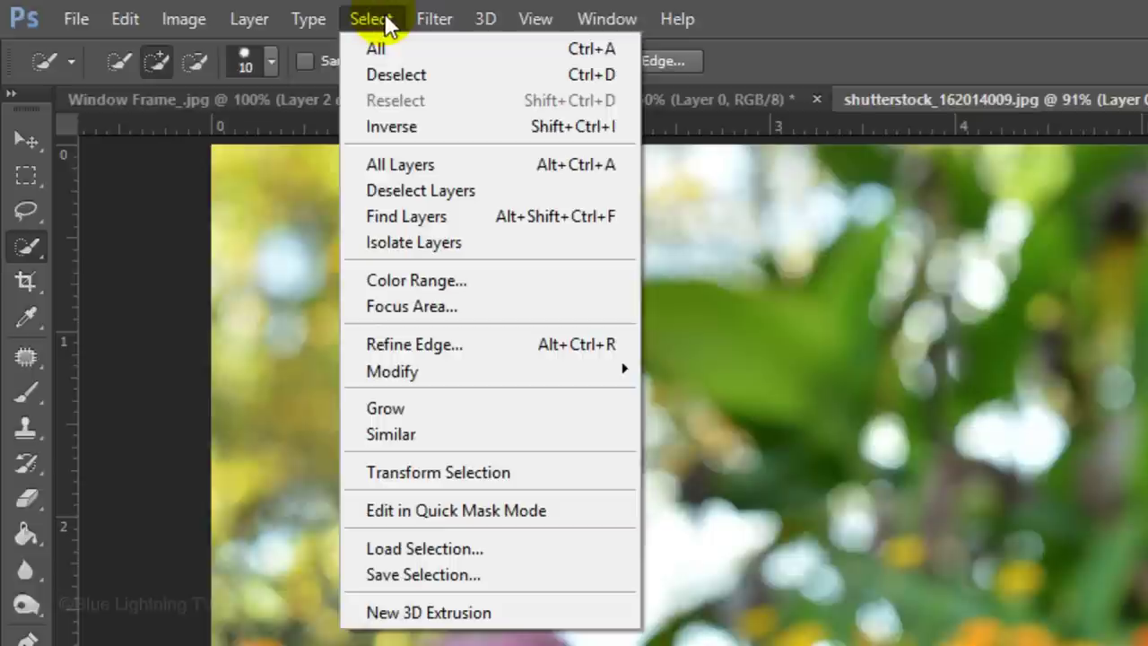
left_click(431, 343)
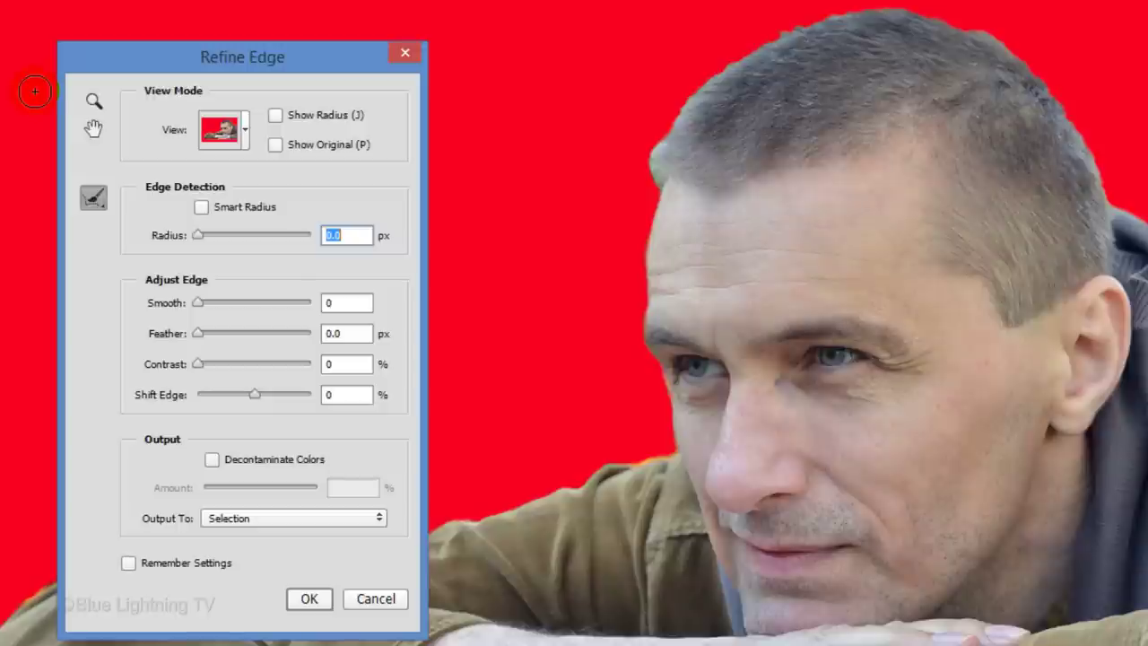
left_click(203, 207)
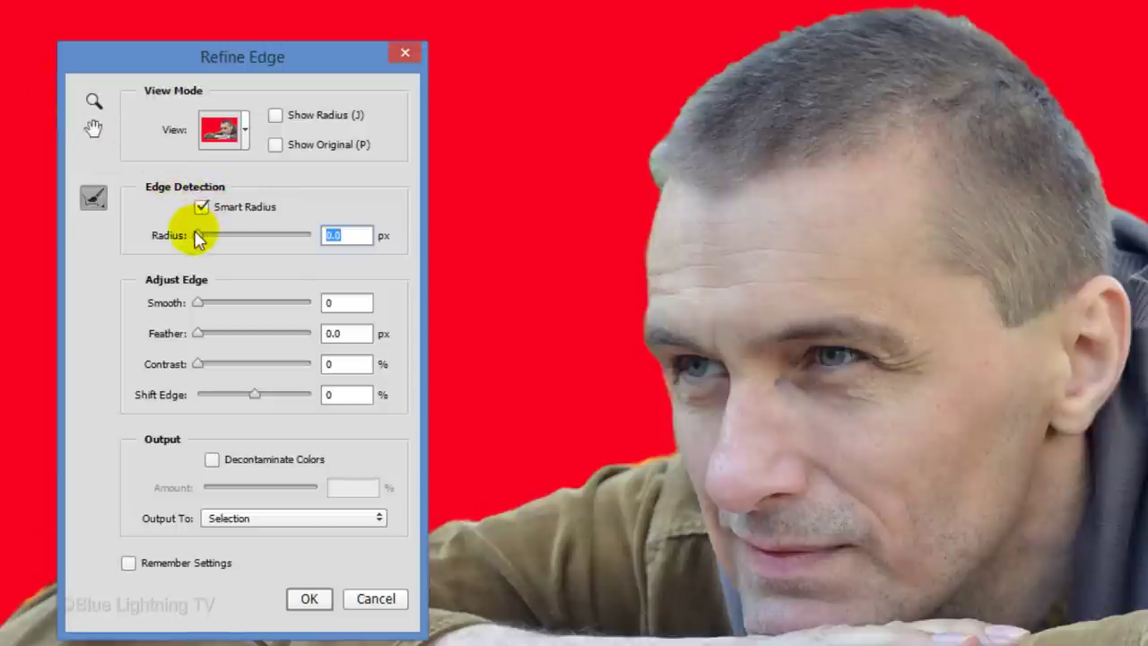
left_click_drag(199, 237, 228, 242)
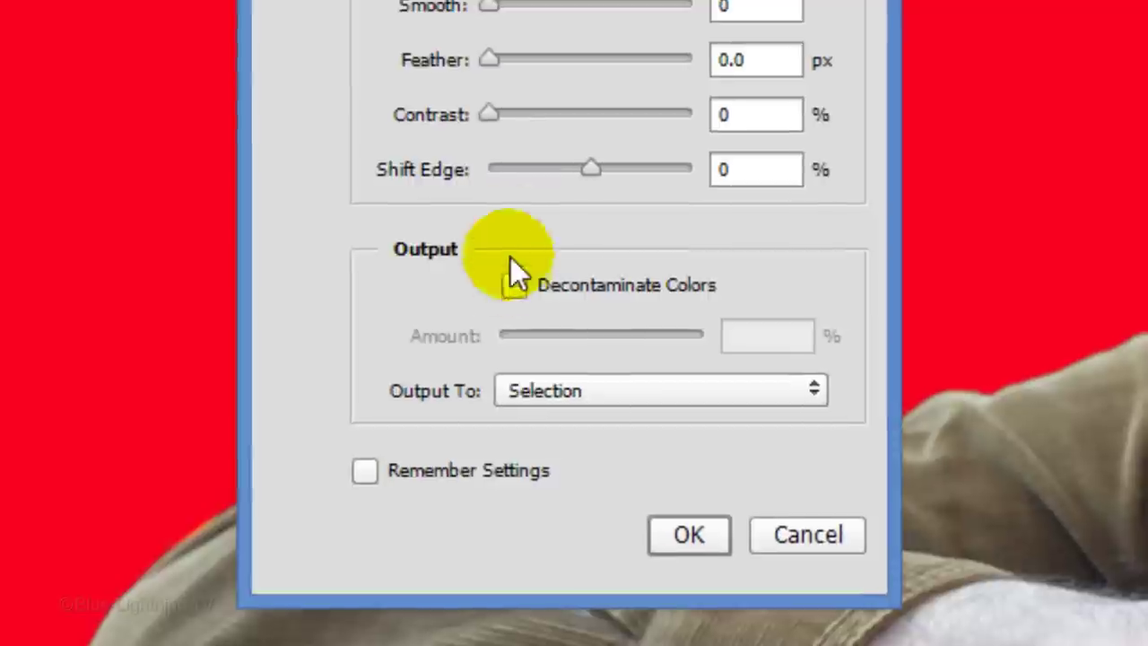
left_click(212, 460)
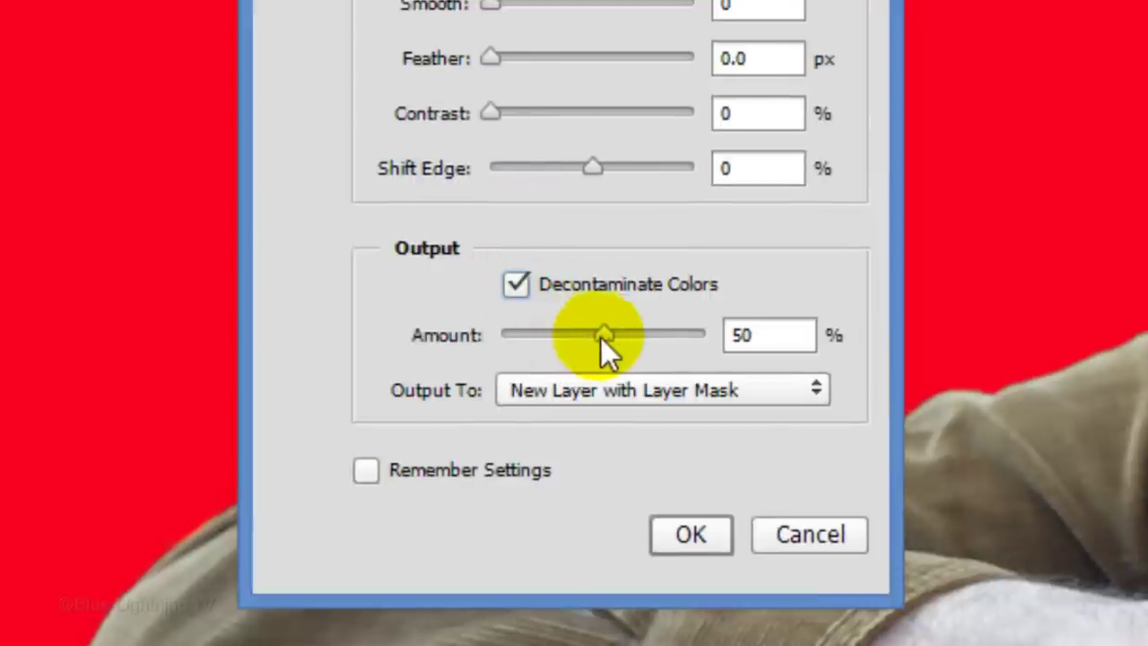
left_click_drag(603, 337, 654, 332)
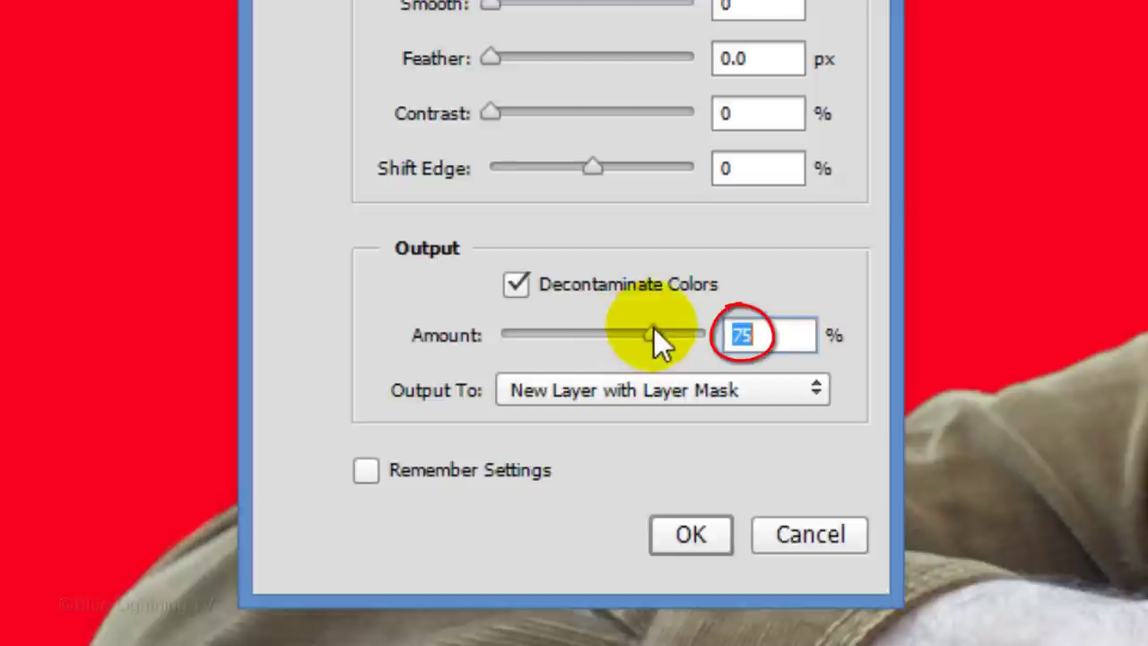
left_click(660, 390)
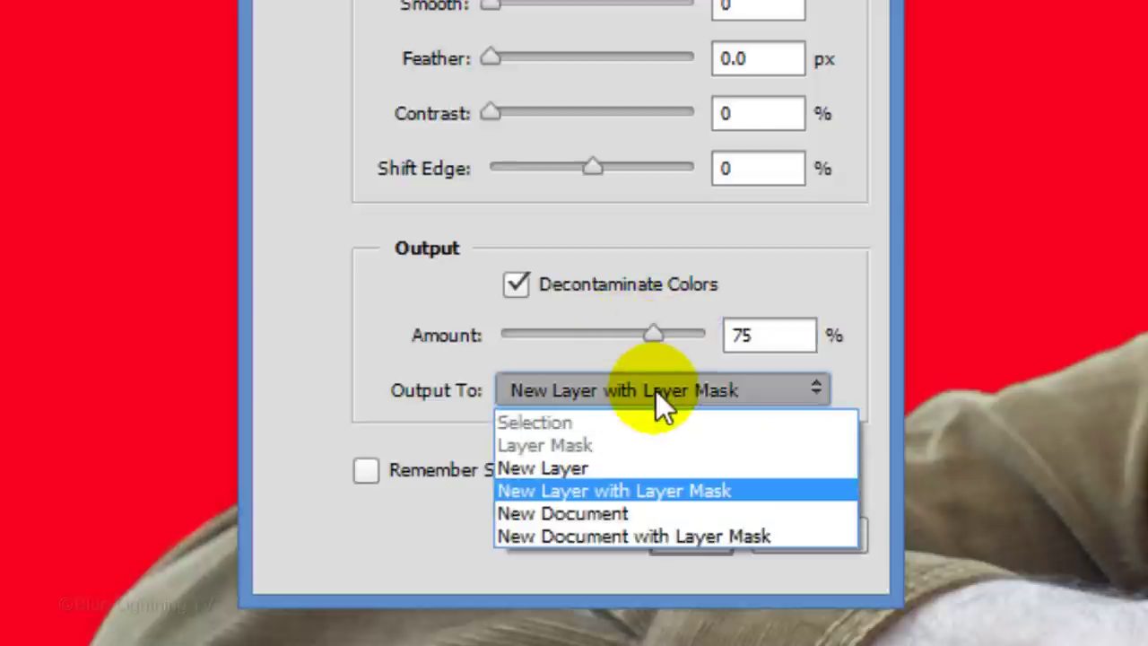
left_click(637, 465)
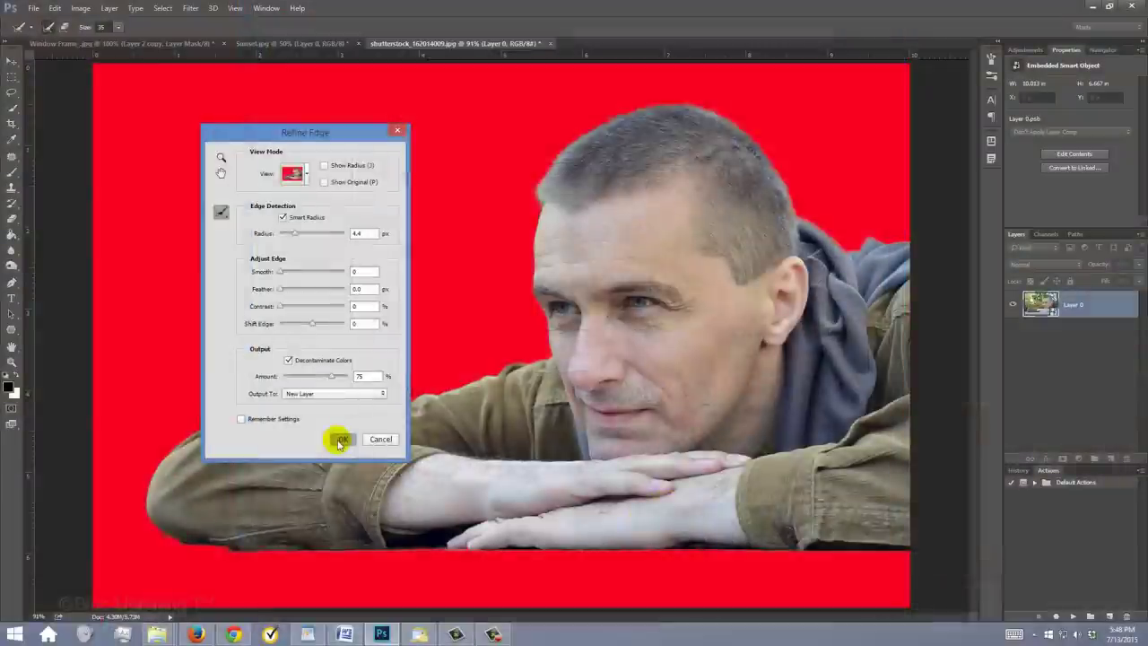
left_click(682, 537)
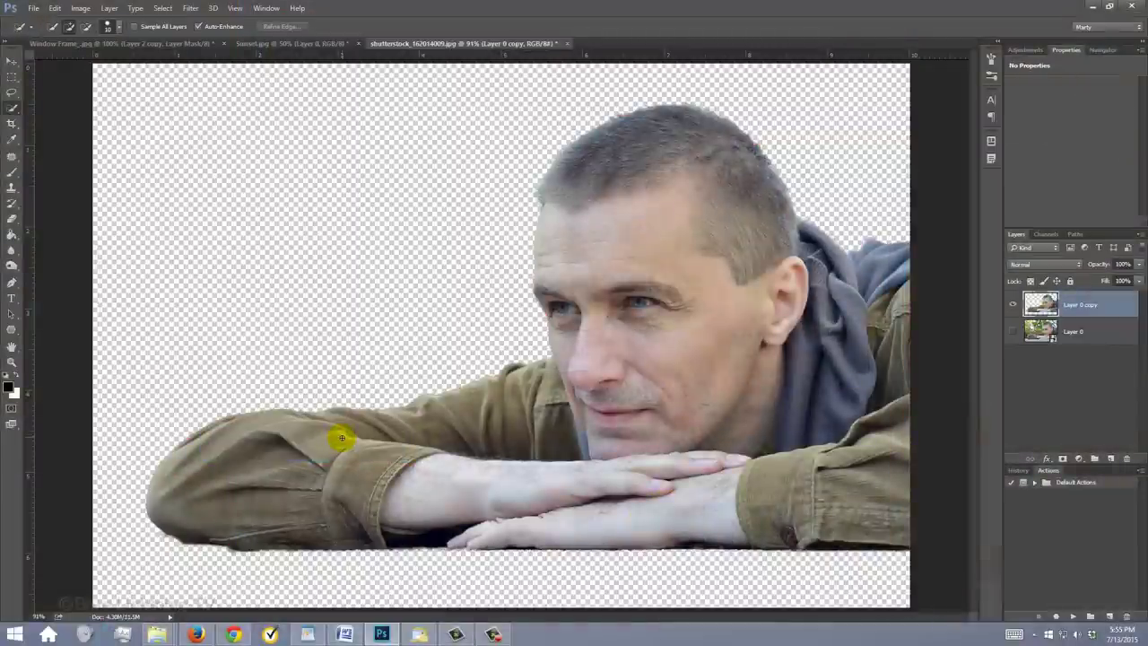
Step: Move the cut-out Layer 0 copy into the Window Frame document's canvas
key("v")
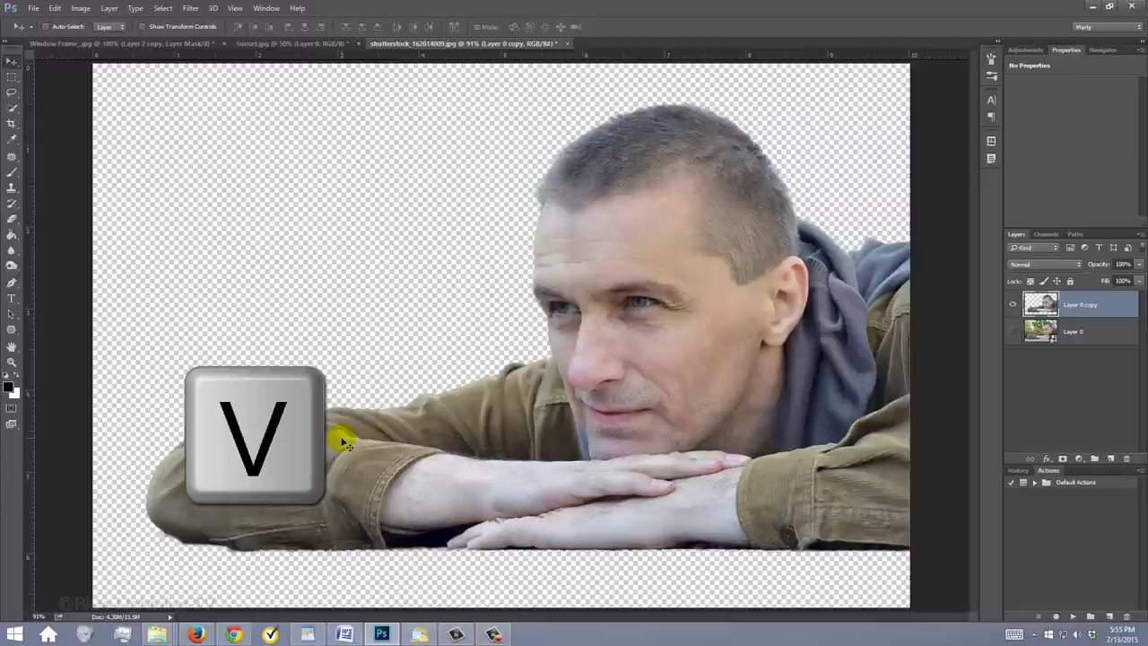
left_click_drag(343, 442, 132, 46)
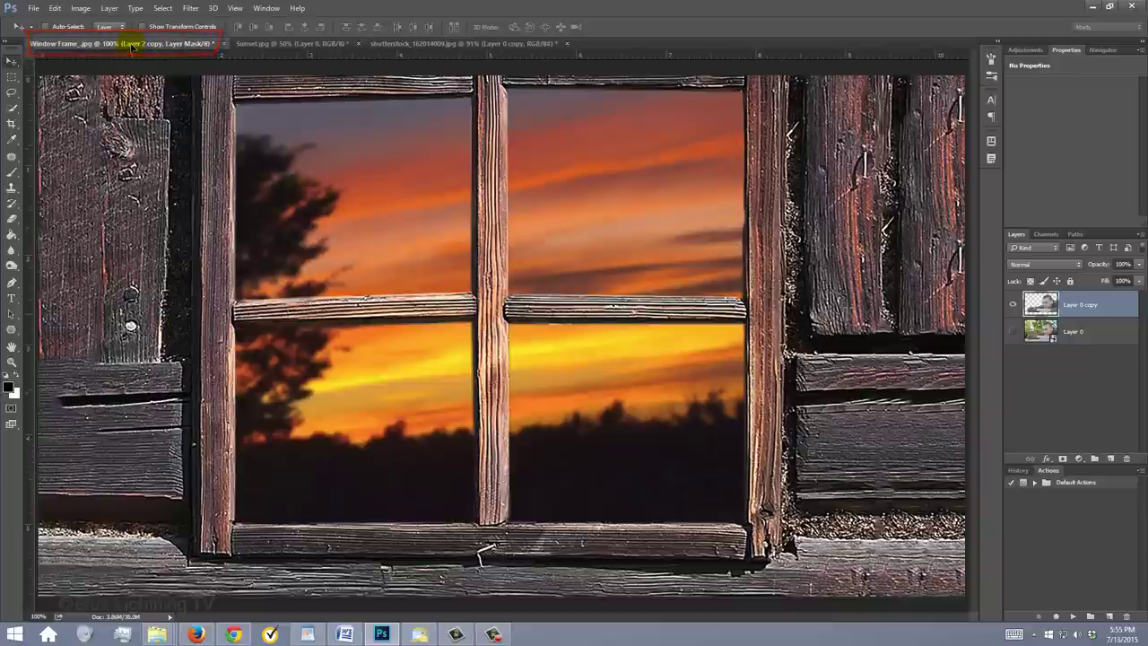
left_click_drag(132, 47, 449, 397)
Step: Scale the man proportionally to about 68% and place him in the window, arms on the sill
key("ctrl+t")
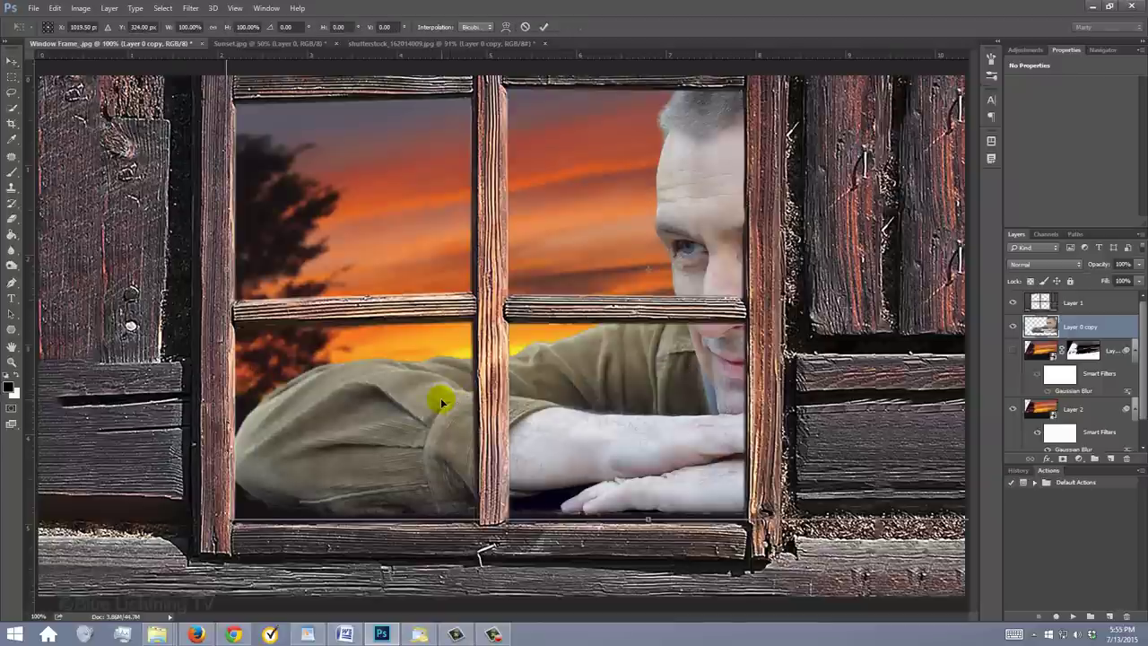
key("ctrl+0")
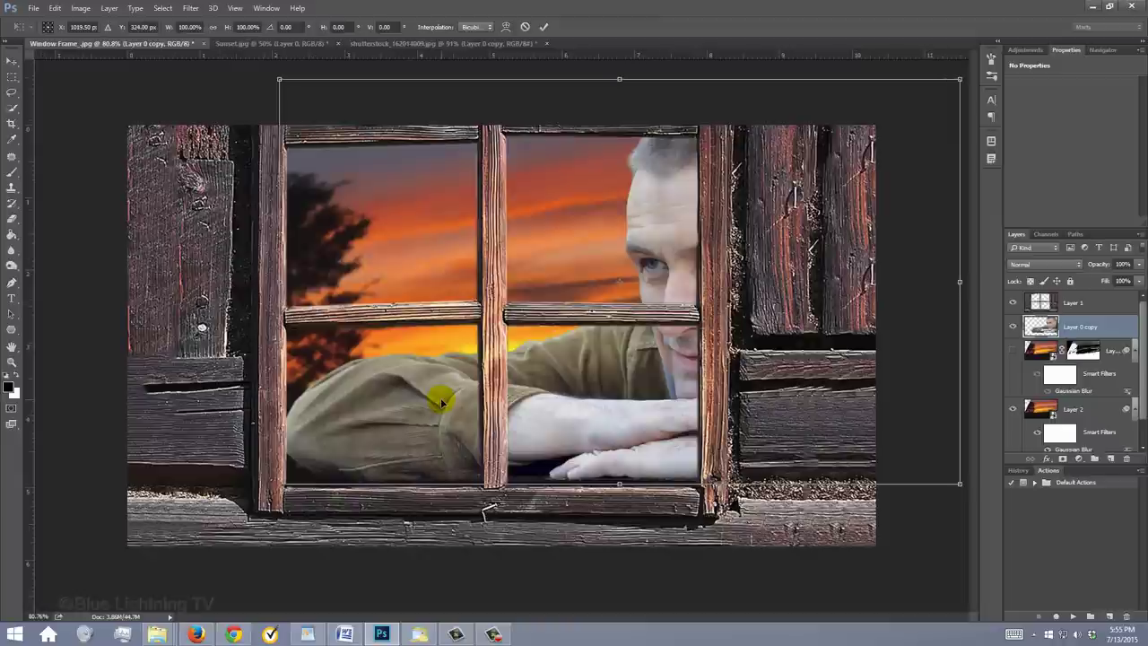
key("alt+shift")
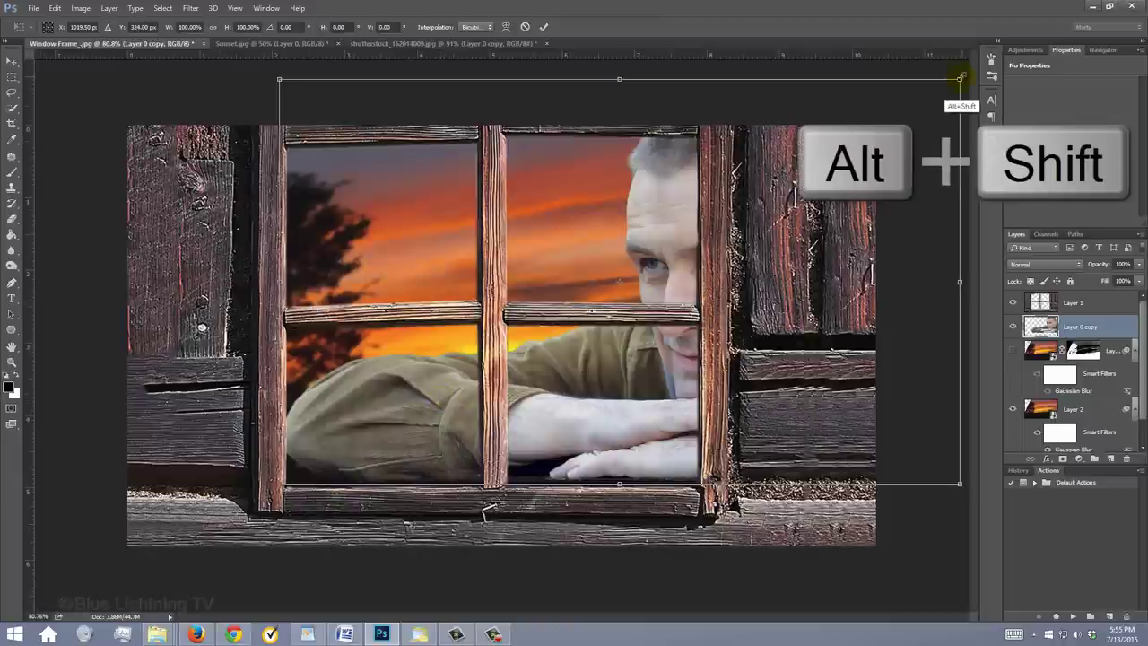
left_click_drag(960, 78, 864, 141)
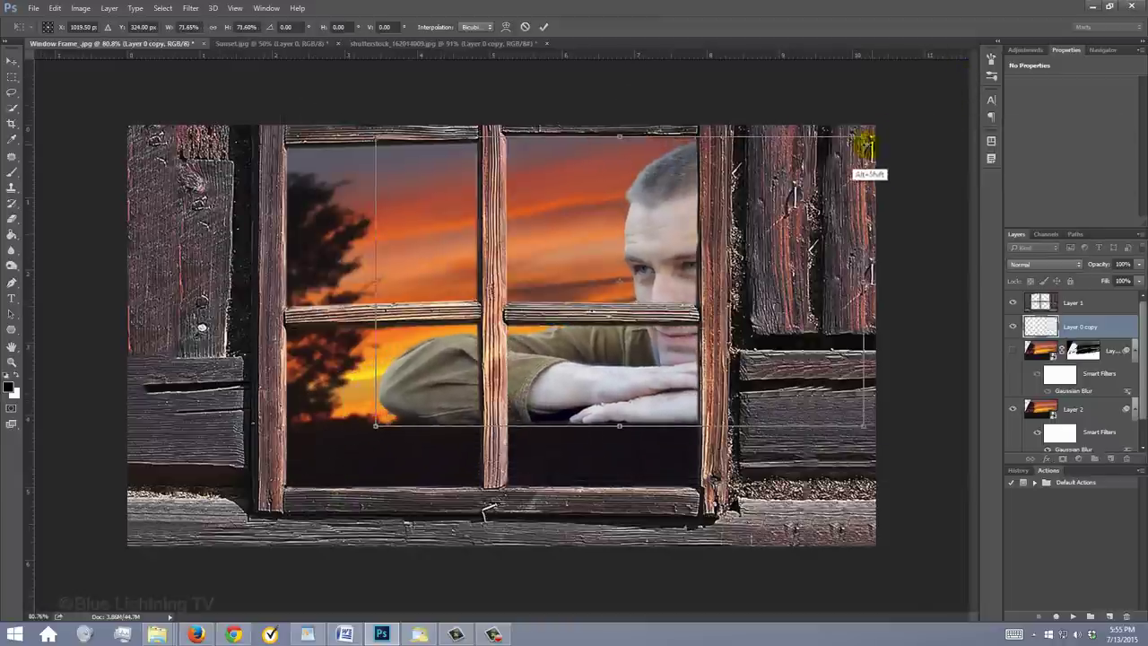
left_click_drag(661, 200, 574, 272)
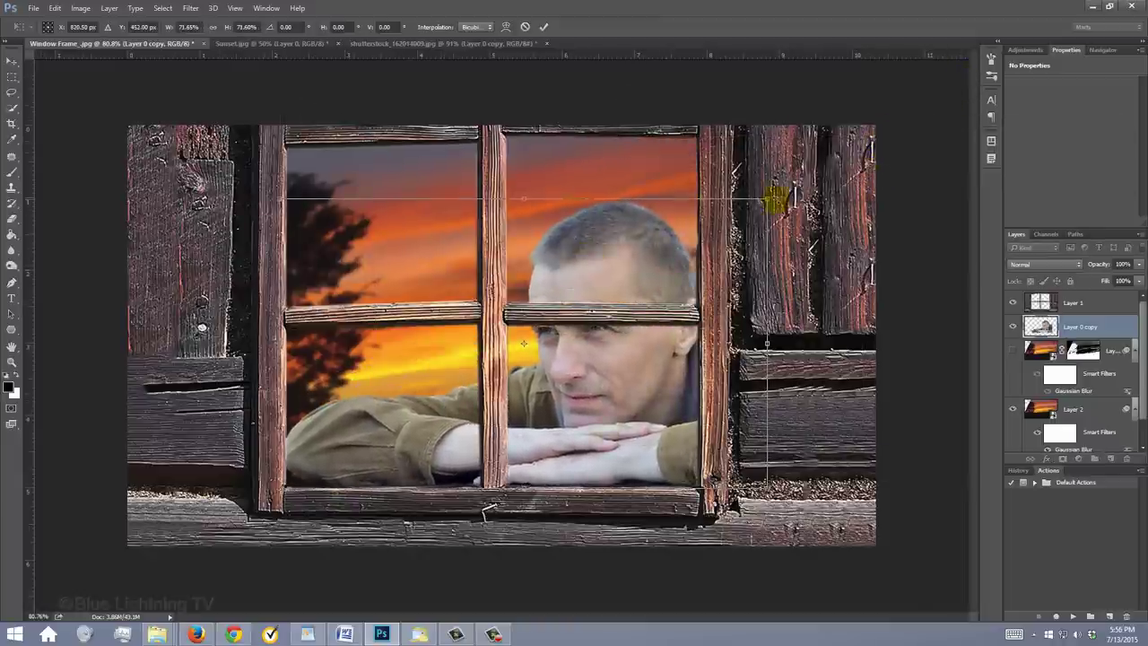
left_click_drag(768, 197, 750, 215)
left_click_drag(623, 278, 625, 278)
key("Return")
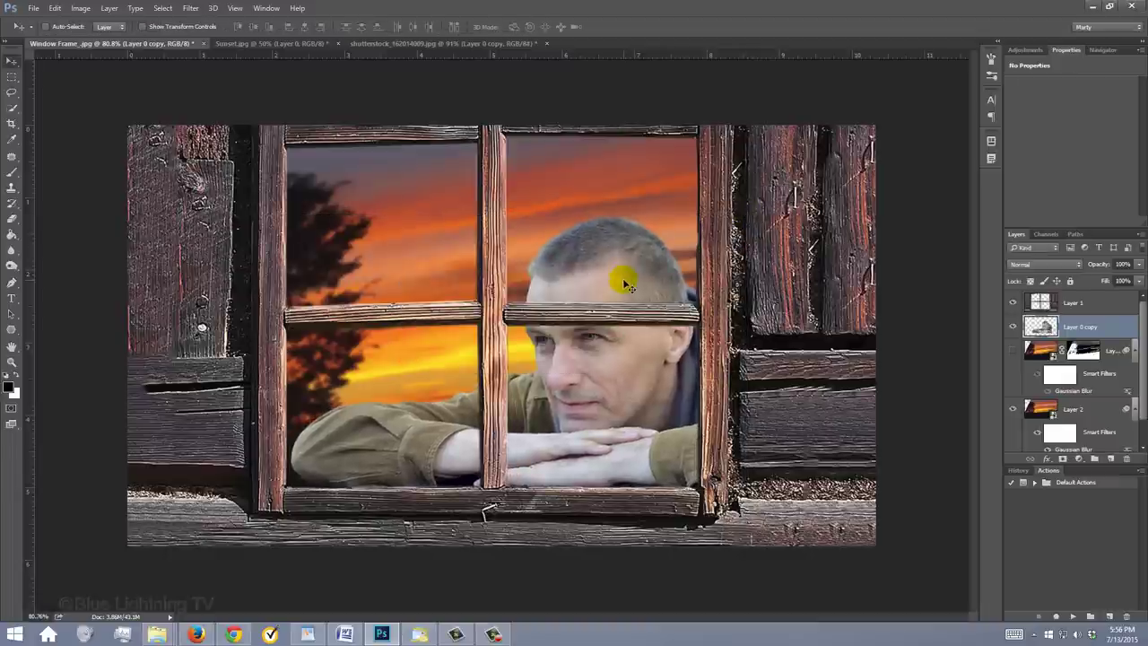
key("ctrl+0")
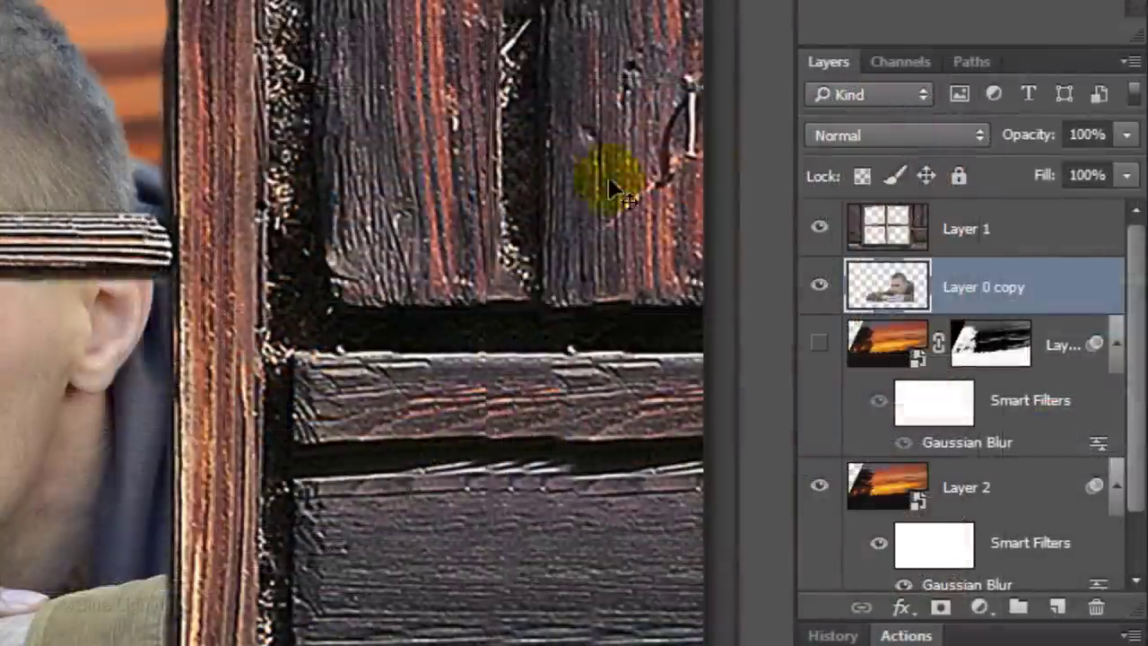
Step: Set Layer 0 copy's opacity to 95% and add a white layer mask to it
left_click(1125, 264)
type("35")
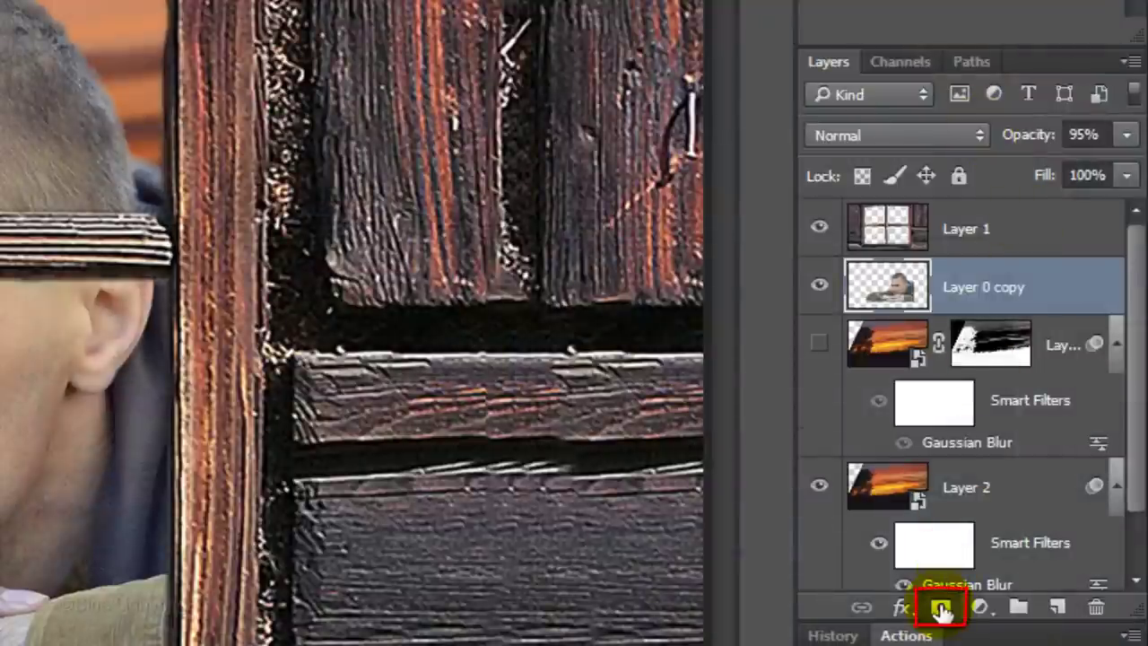
left_click(942, 610)
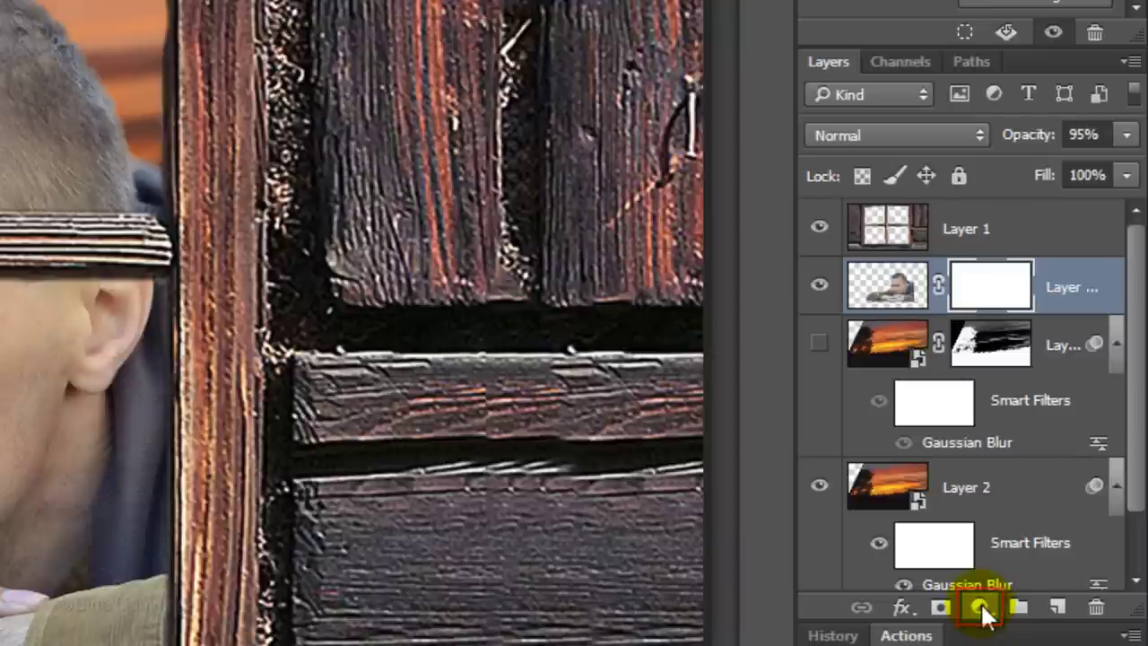
Step: Add a Brightness/Contrast adjustment clipped to the man's layer, with Brightness -24 and Contrast 58
left_click(981, 609)
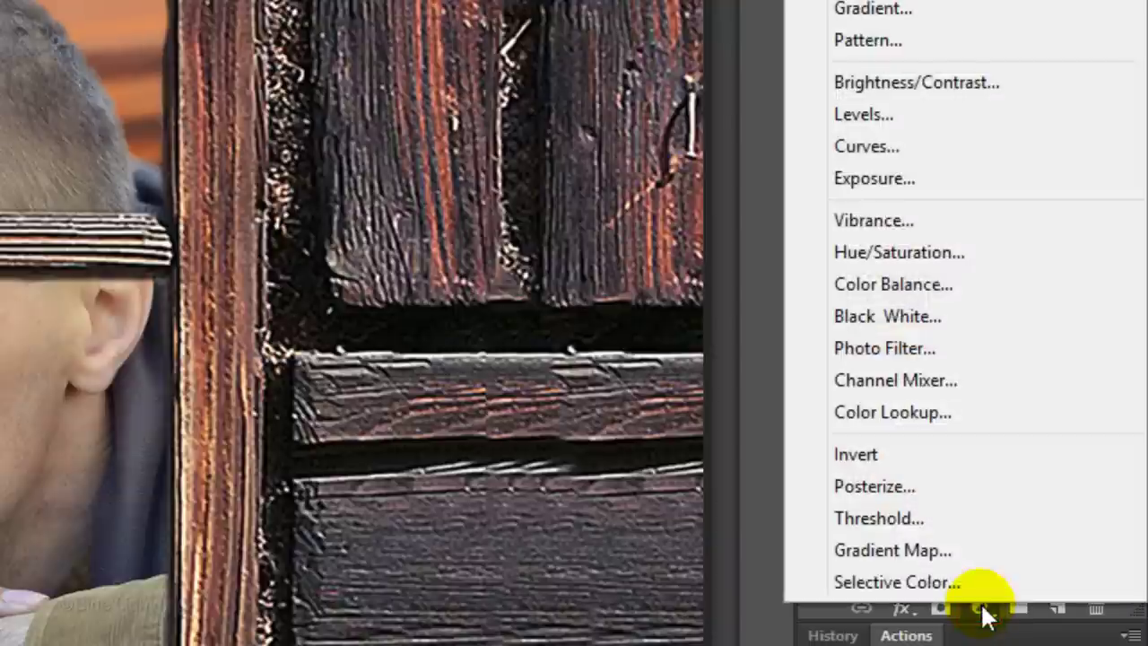
left_click(967, 78)
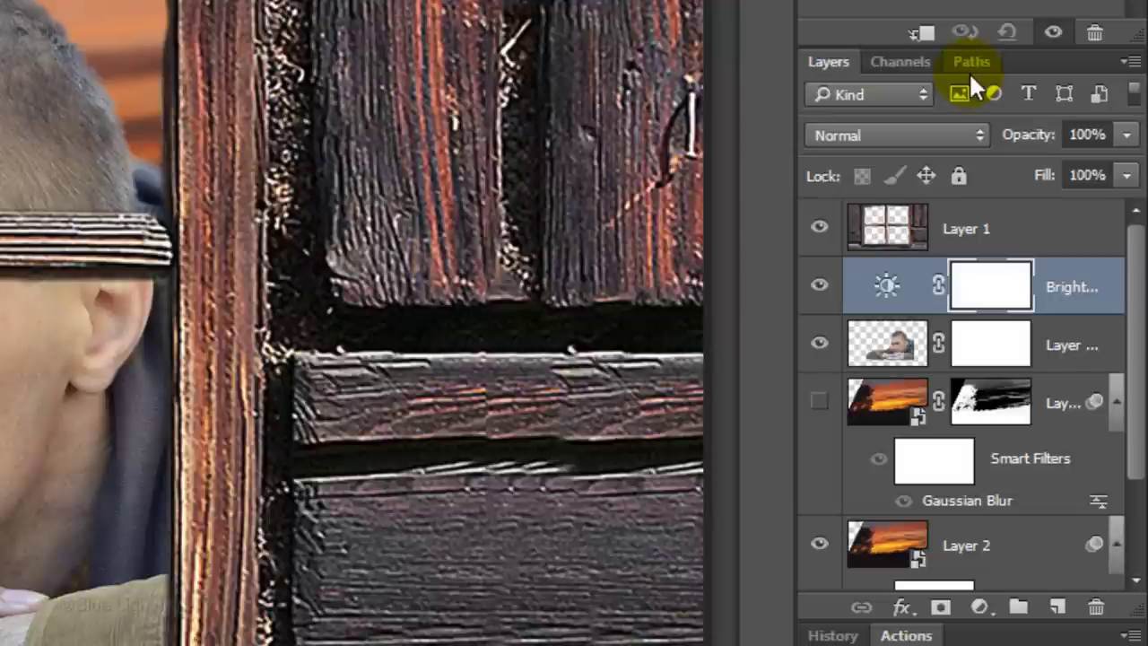
left_click(924, 34)
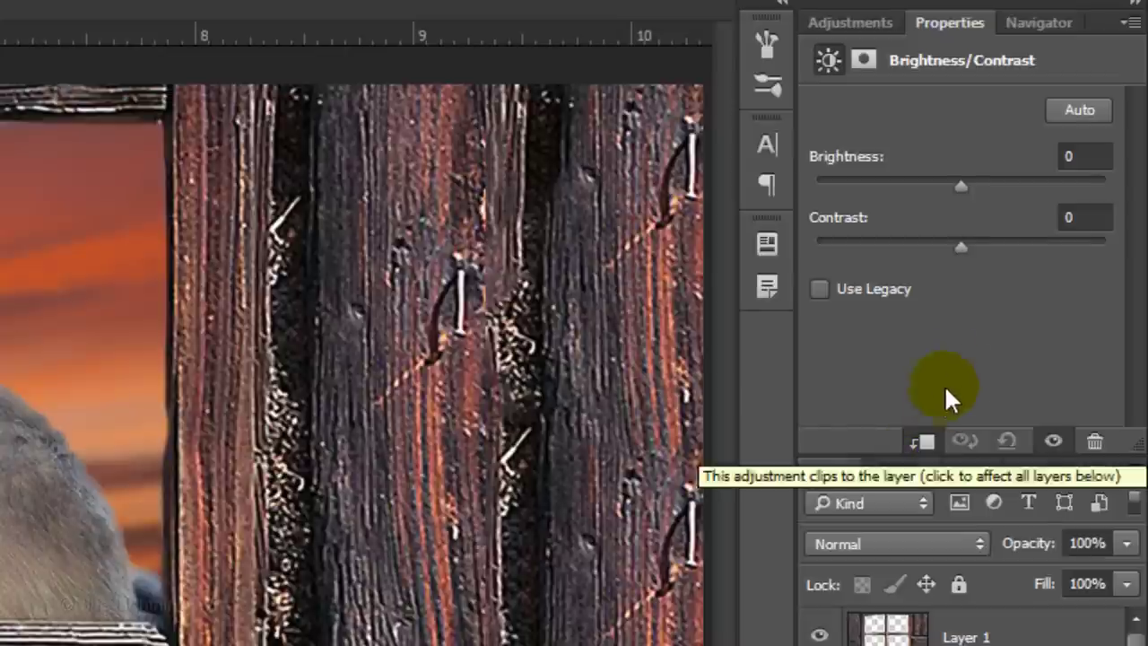
left_click(960, 245)
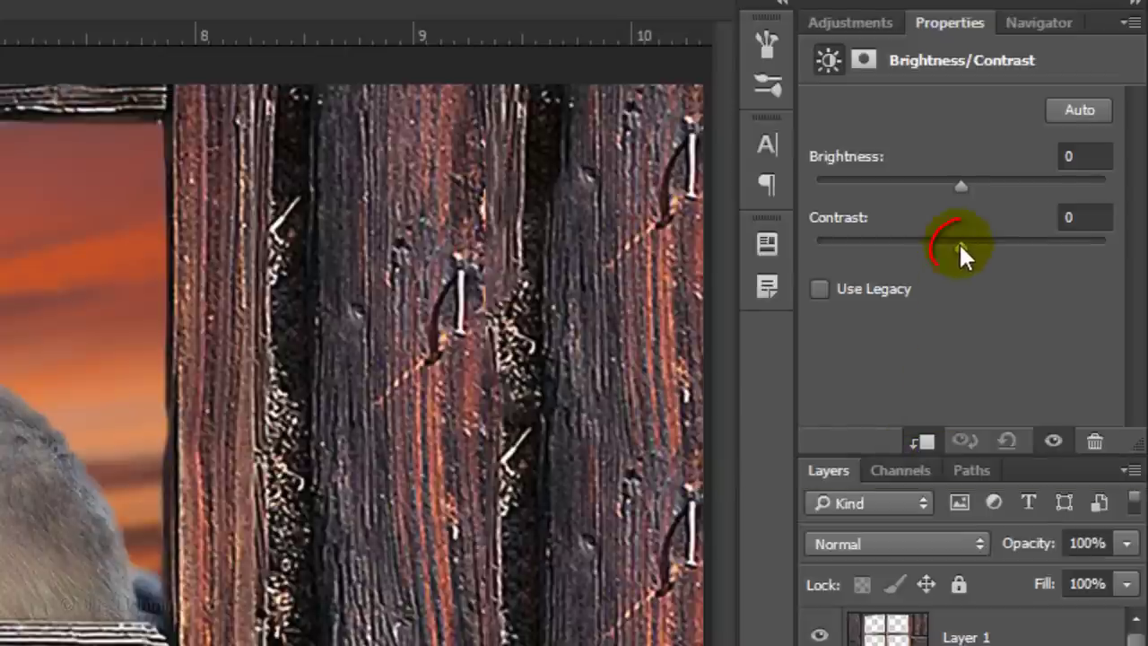
left_click_drag(959, 242, 1043, 250)
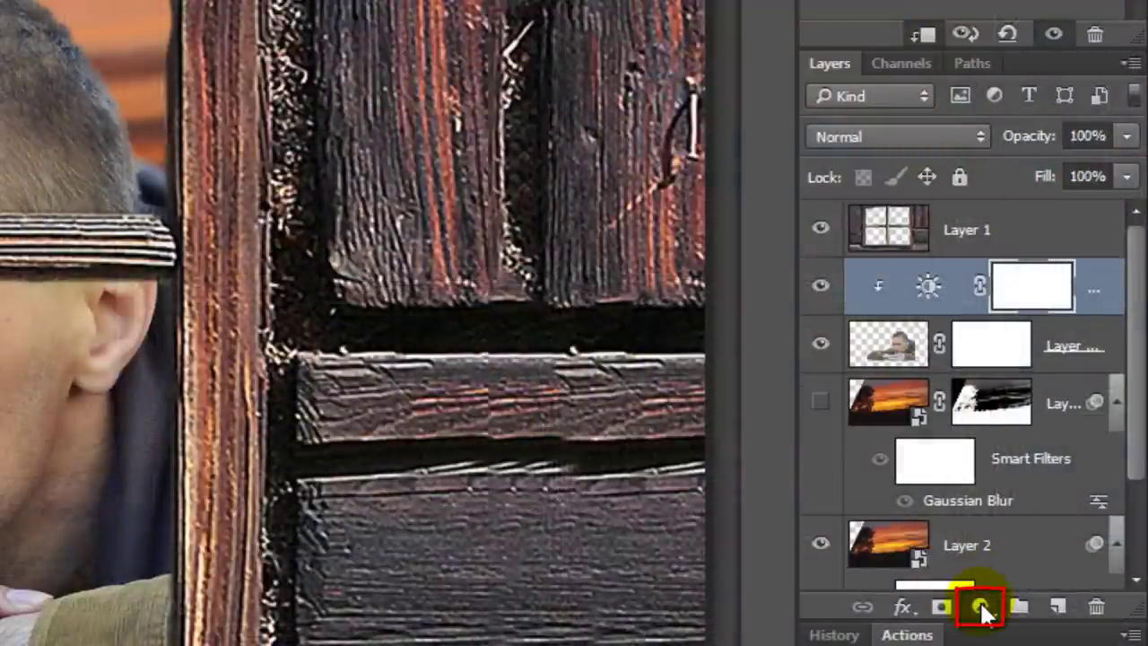
Step: Add a Photo Filter adjustment clipped to the man's layer, using Orange at 50% density
left_click(981, 608)
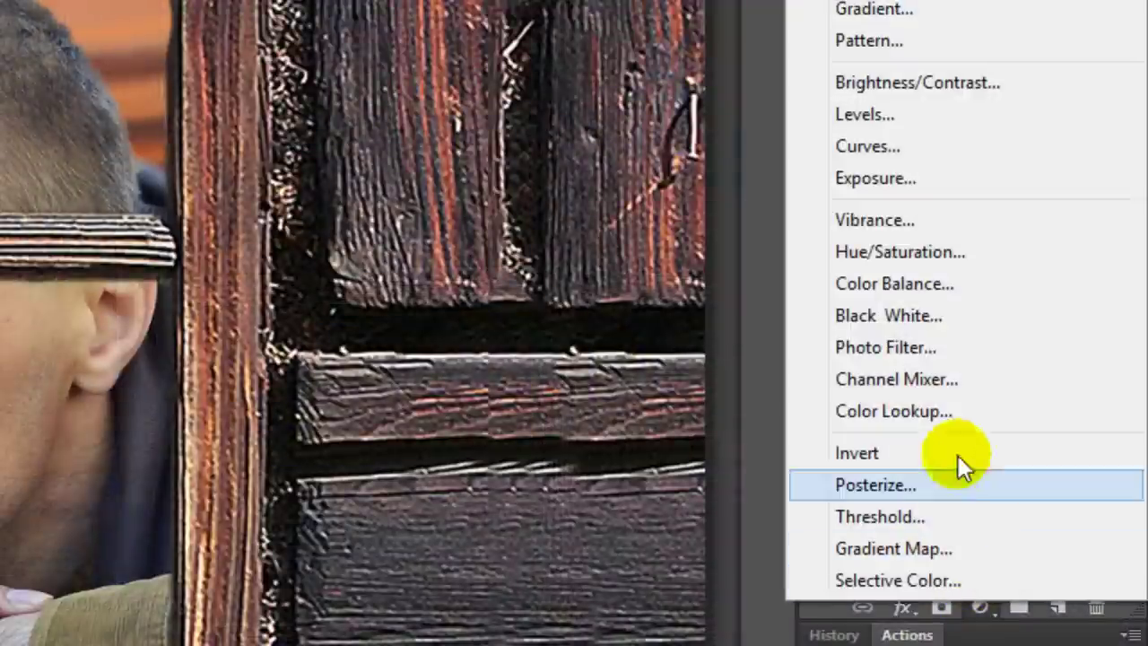
left_click(938, 349)
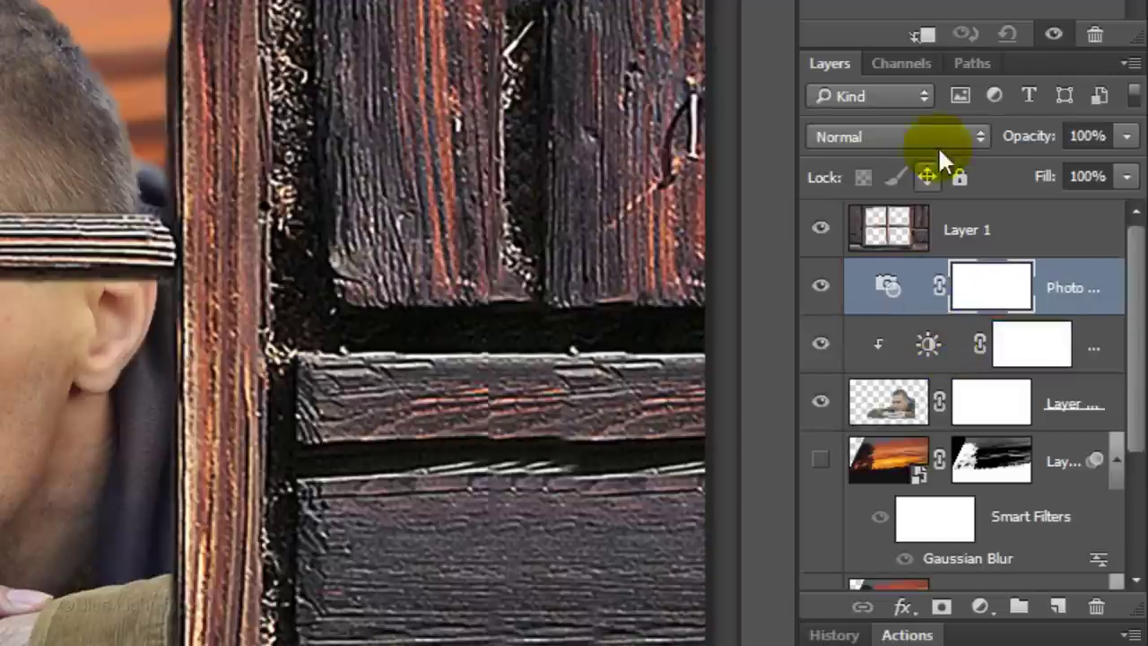
left_click(922, 34)
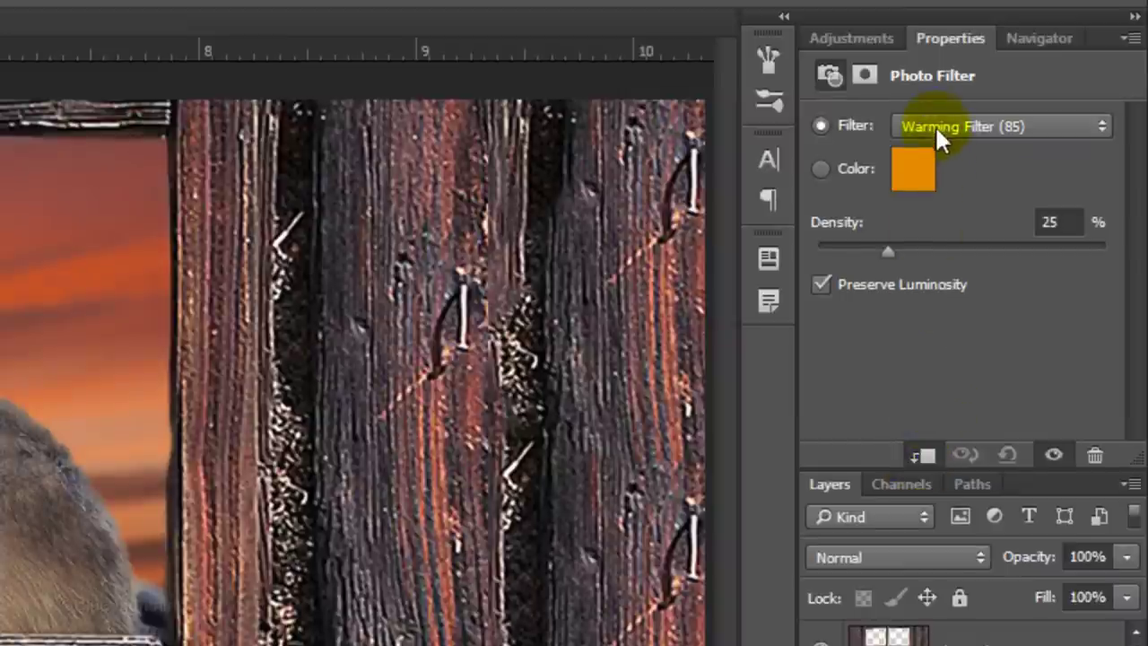
left_click(937, 125)
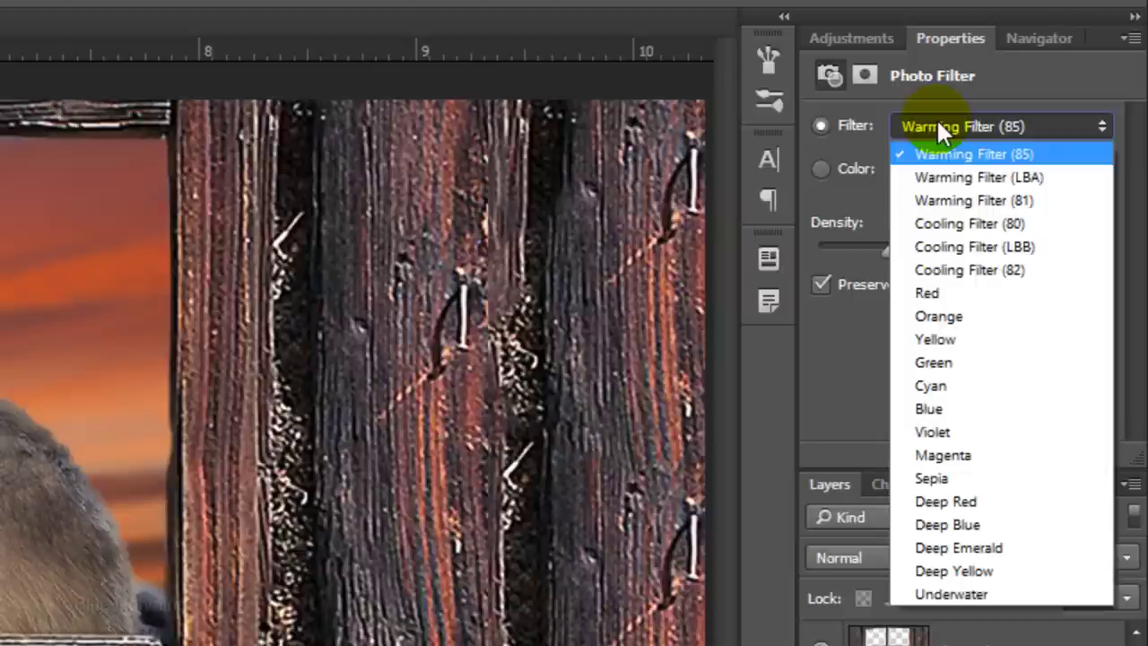
left_click(951, 315)
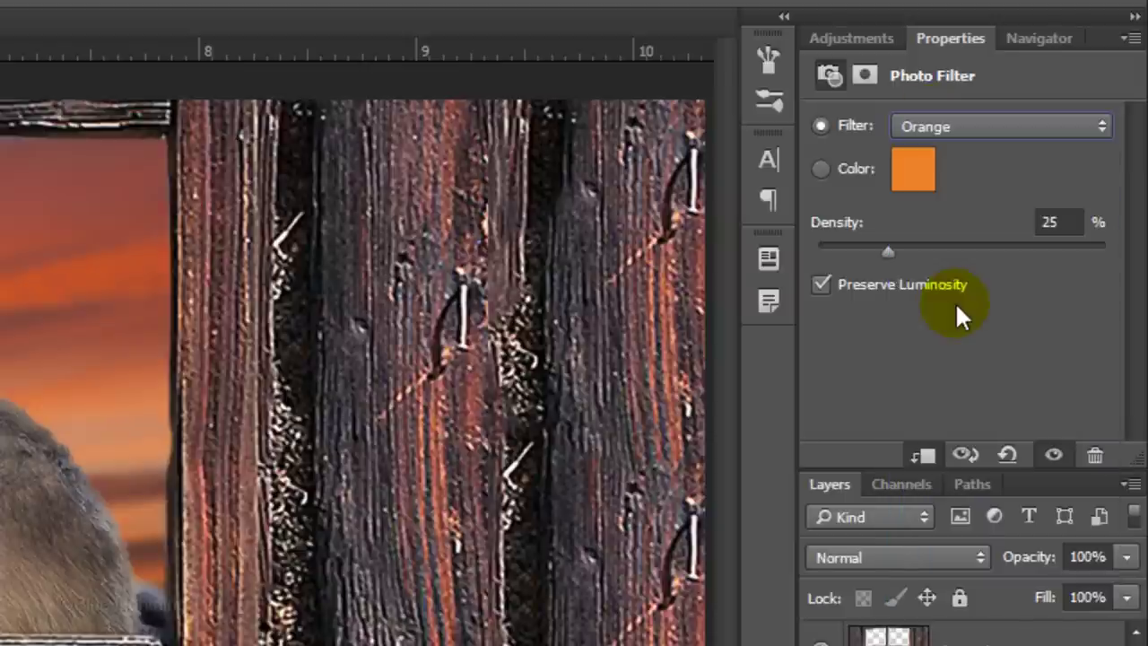
left_click(1052, 220)
type("50")
key("Return")
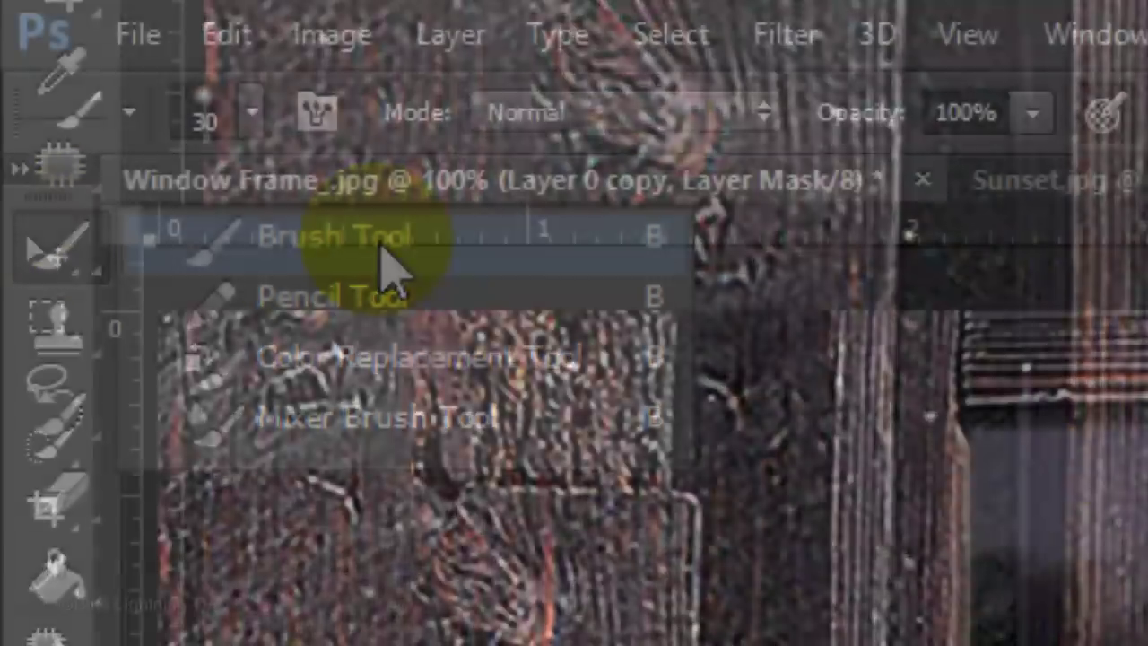
Step: Switch to the Brush Tool and set a 30 px soft brush for painting the mask
left_click(382, 250)
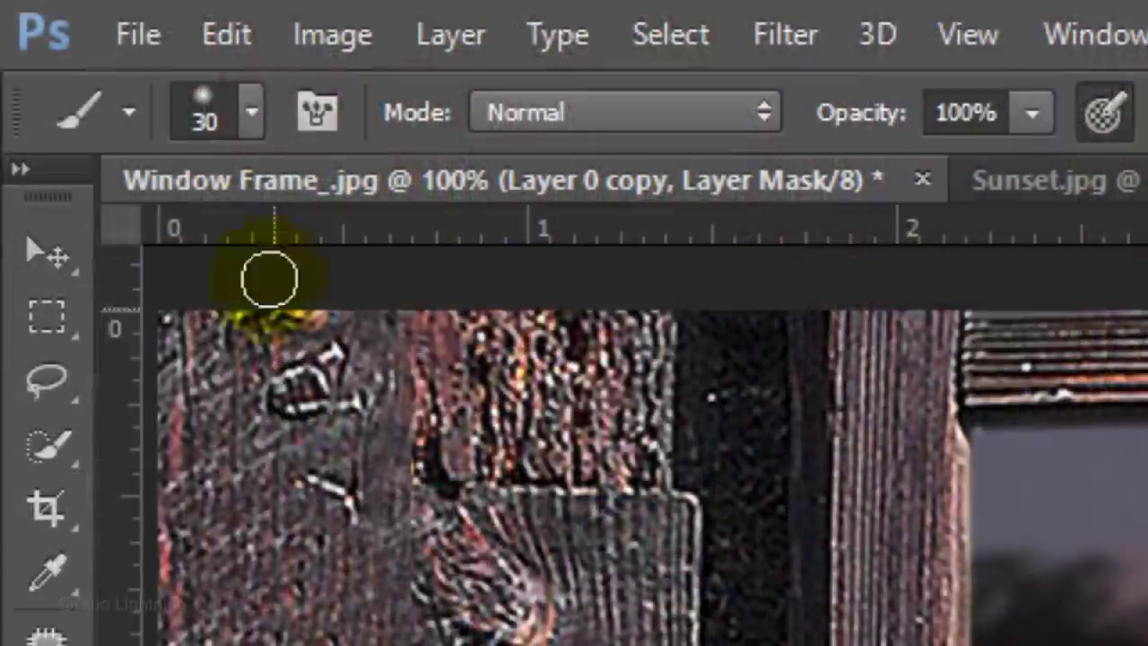
left_click(252, 112)
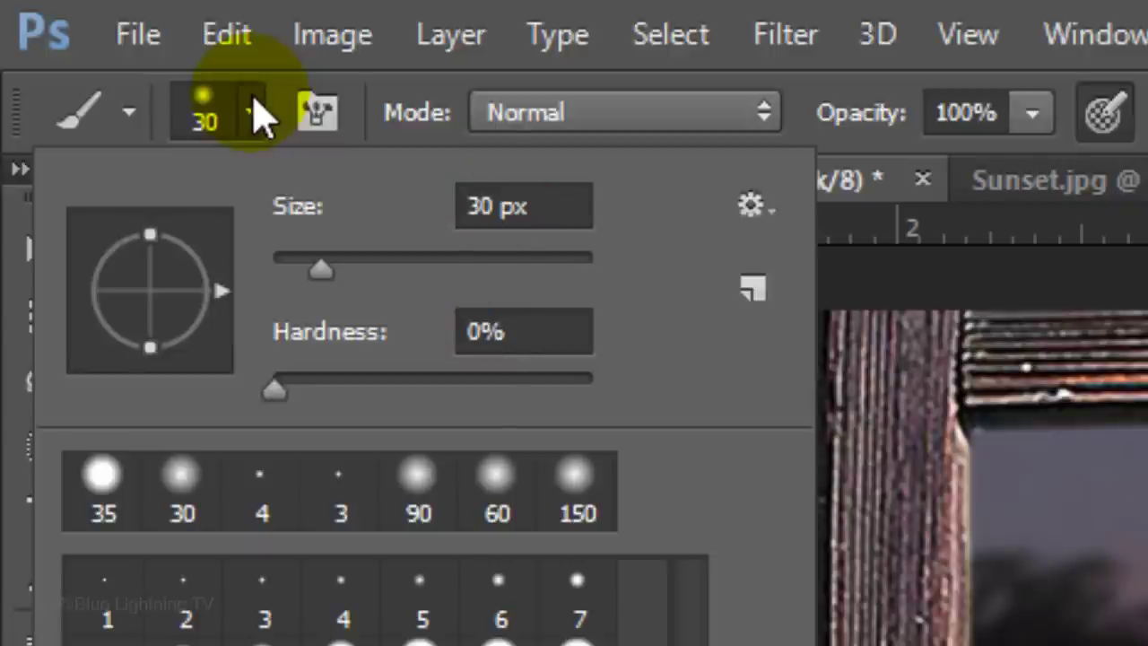
key("Return")
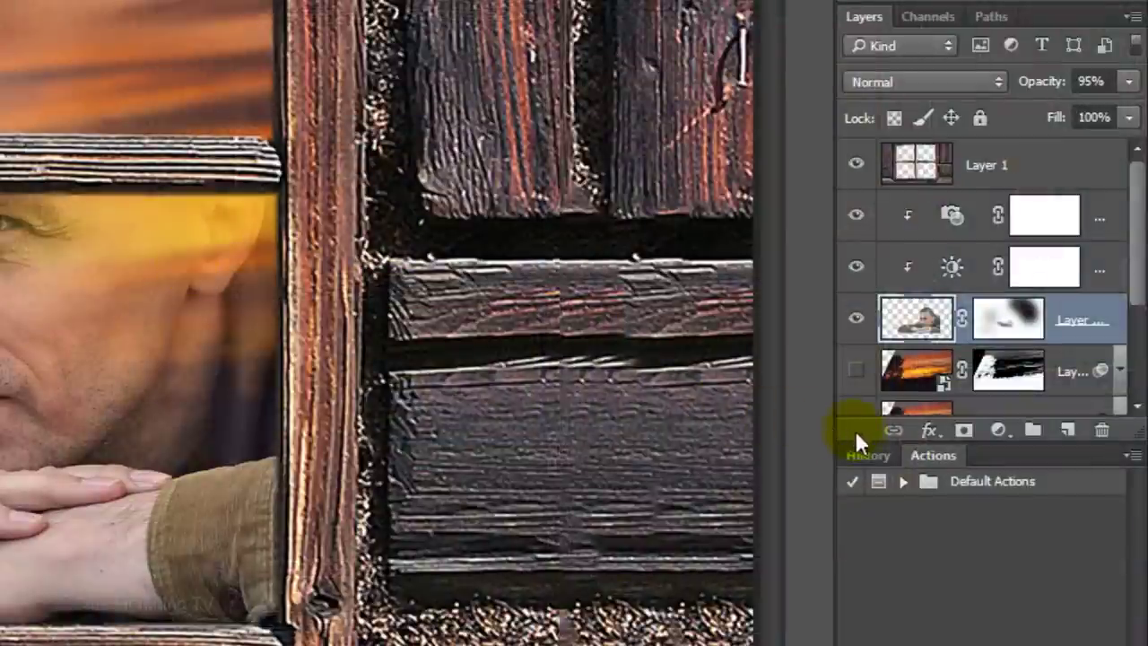
Step: Make the masked sunset layer visible, move it just above Layer 2, and select both layers
left_click_drag(859, 441, 859, 624)
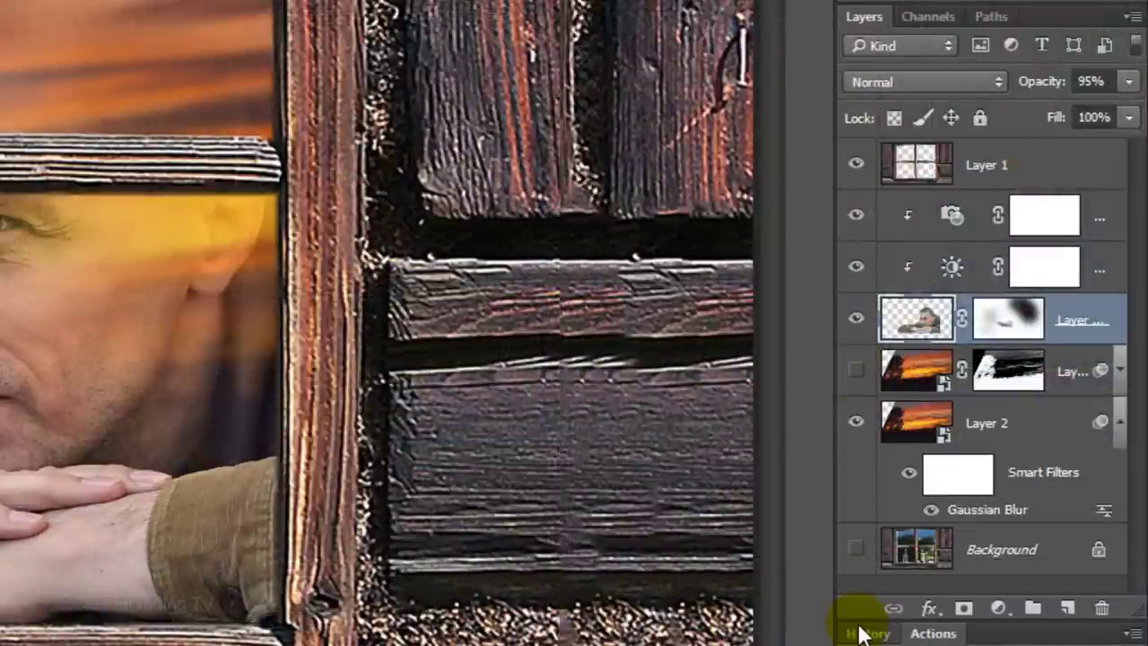
left_click(856, 369)
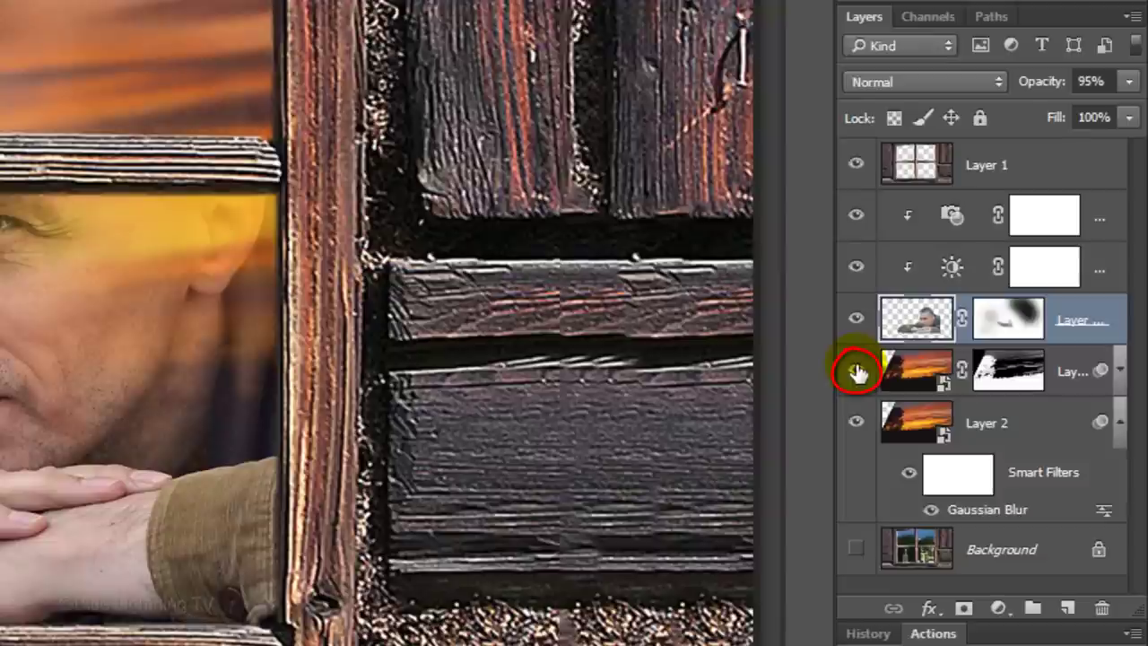
left_click_drag(910, 368, 911, 189)
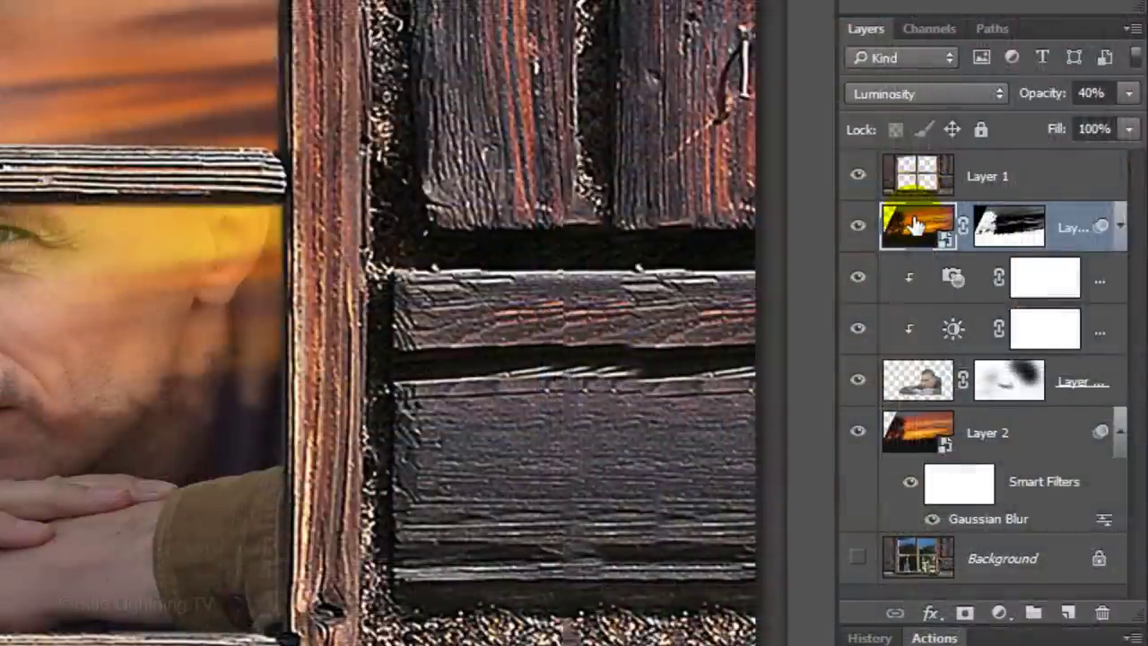
left_click_drag(915, 226, 929, 408)
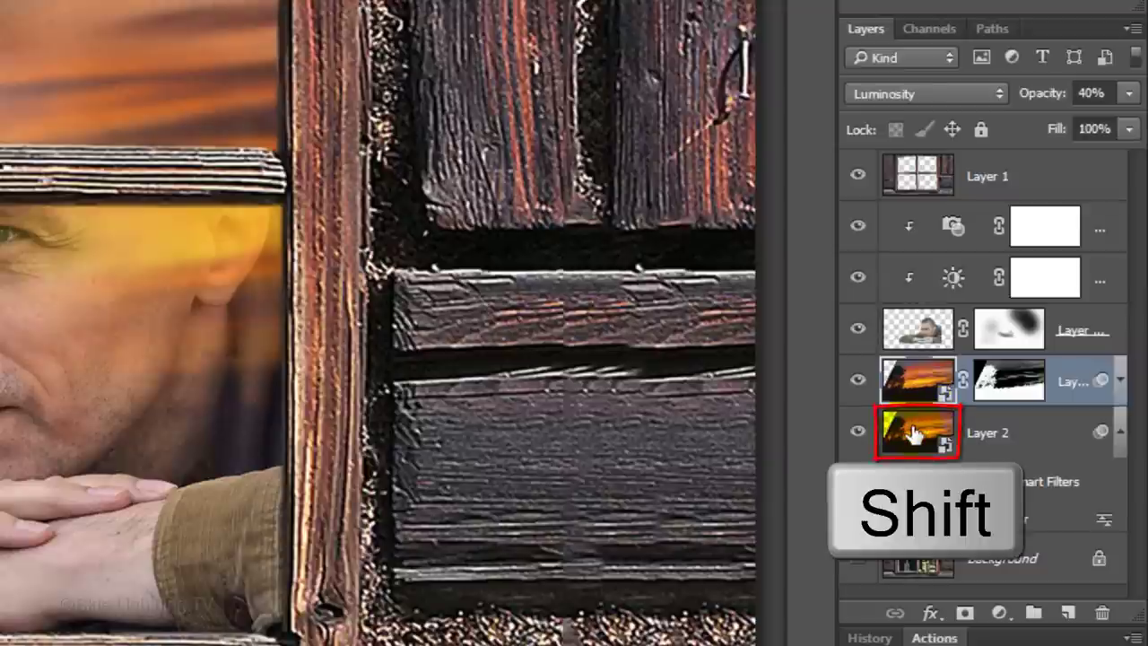
left_click(913, 433, "shift")
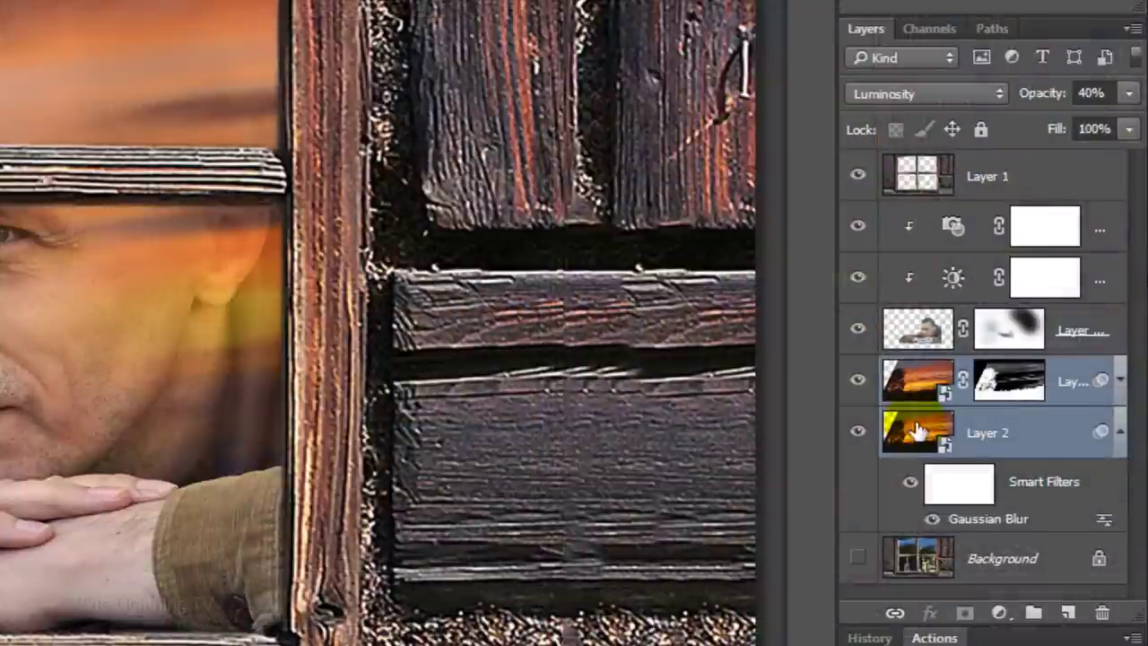
Step: Lower the sunset reflection layer to 30% opacity, then select the man's layer's opacity
left_click(918, 380)
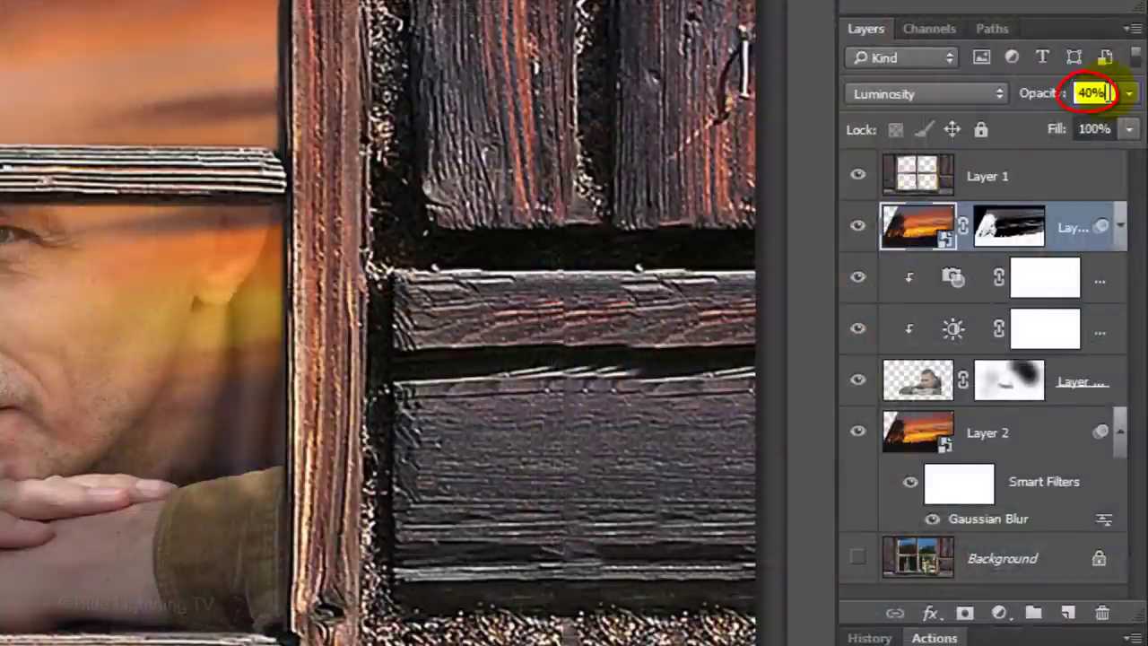
type("30")
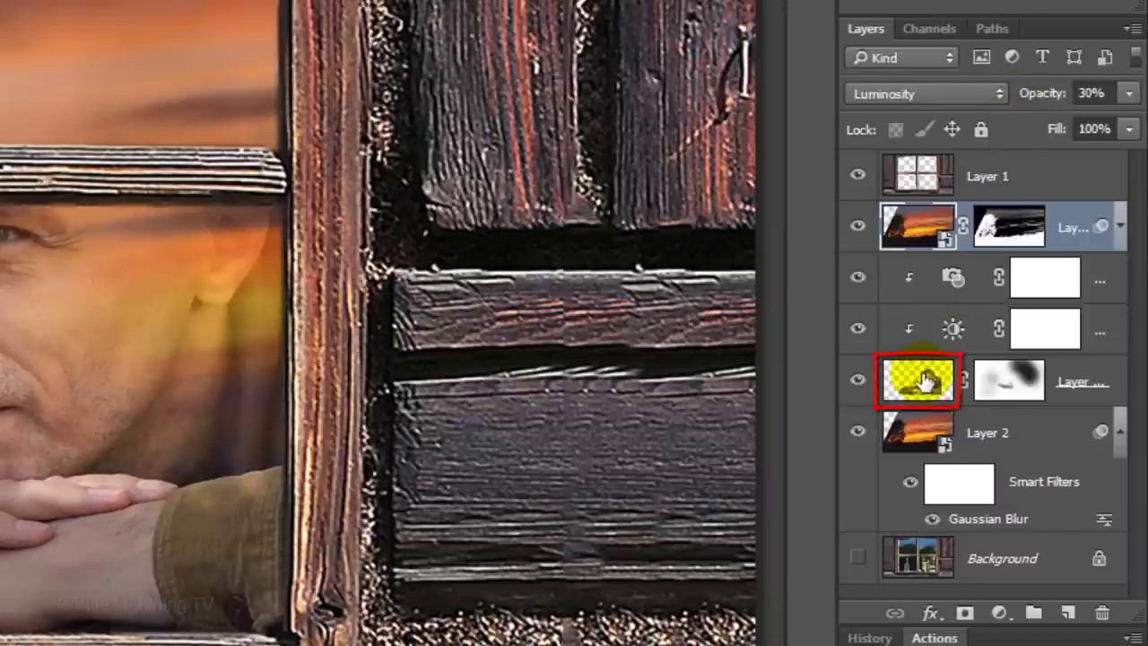
left_click(924, 382)
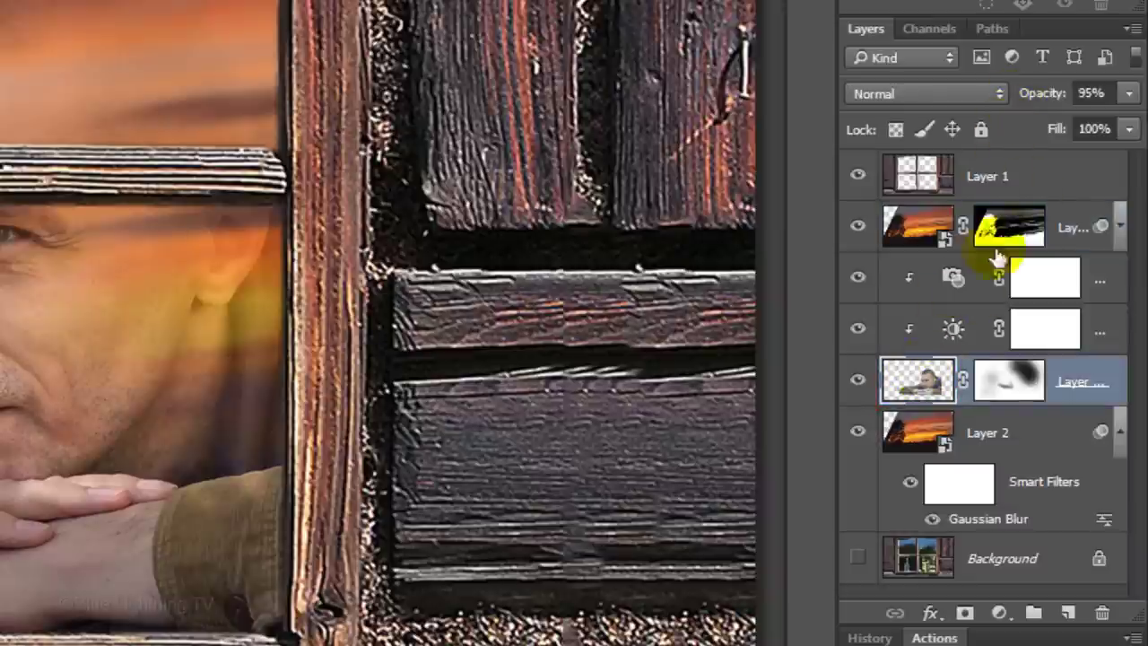
left_click(1110, 93)
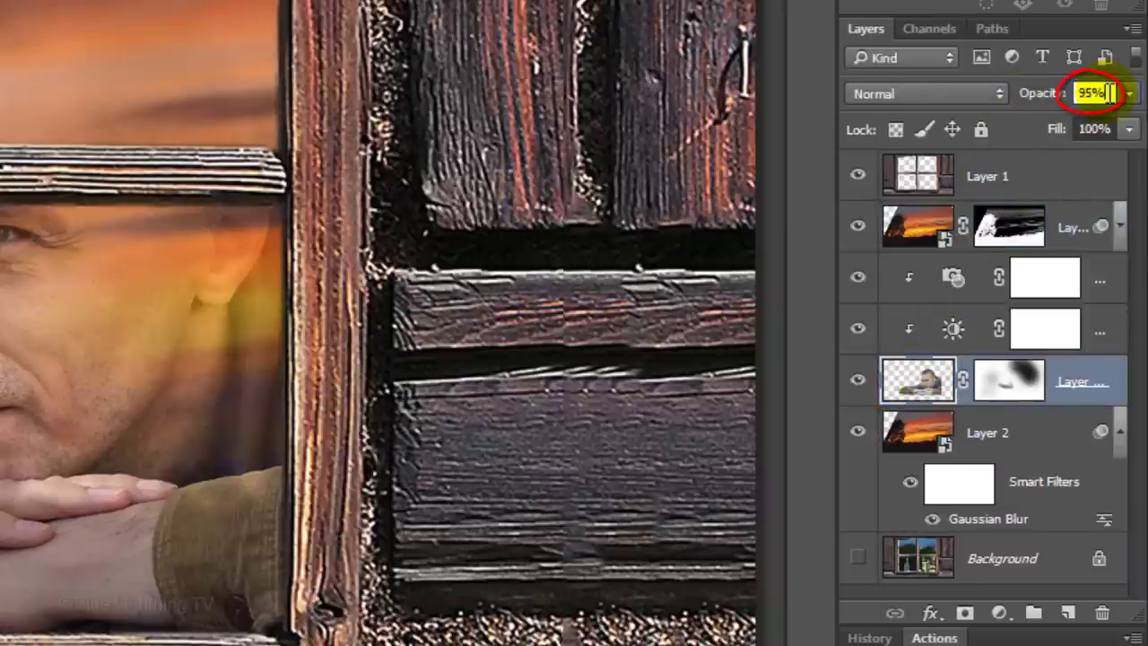